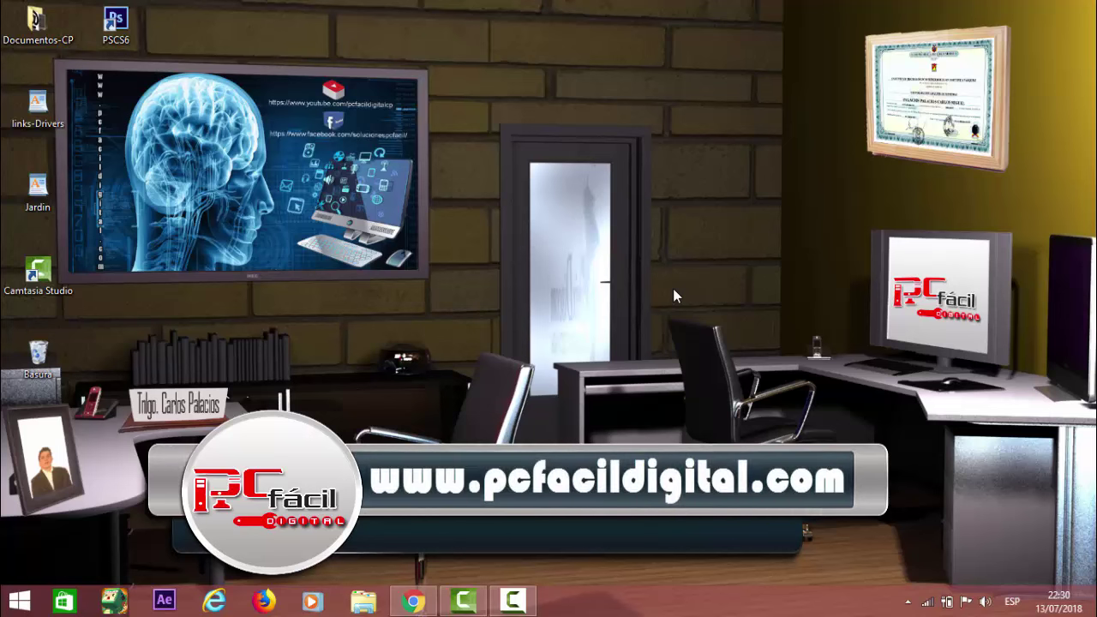
# - Check the connected Wi-Fi network in the list of available networks, then close the list
pyautogui.click(927, 603)
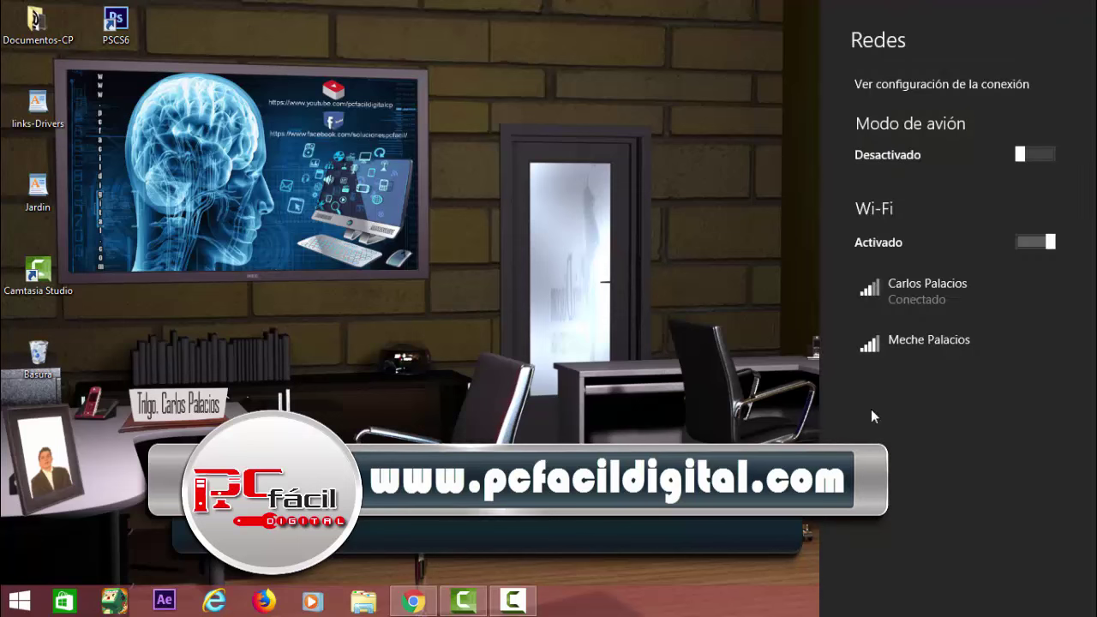
pyautogui.click(889, 290)
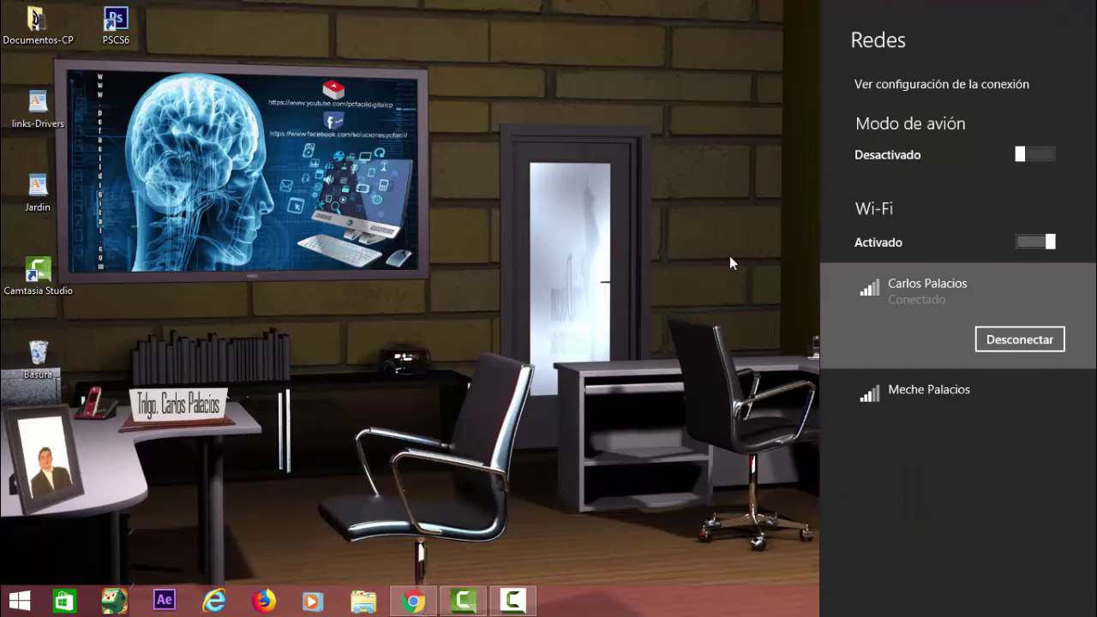
pyautogui.click(712, 301)
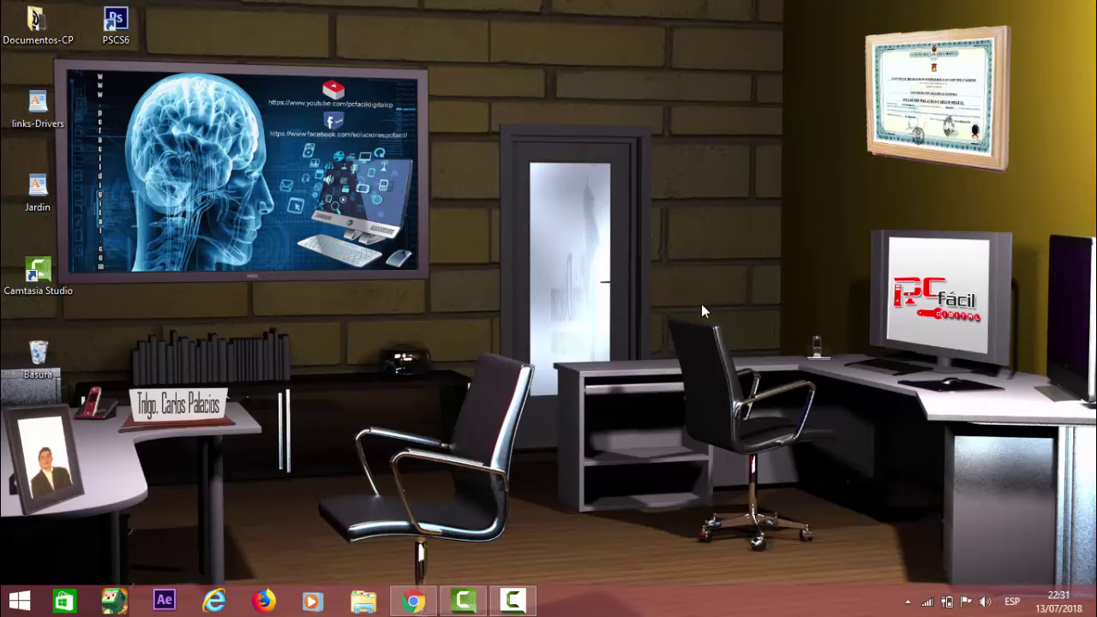
# - Open the system properties of Este equipo and launch the Administrador de dispositivos from there
pyautogui.click(365, 603)
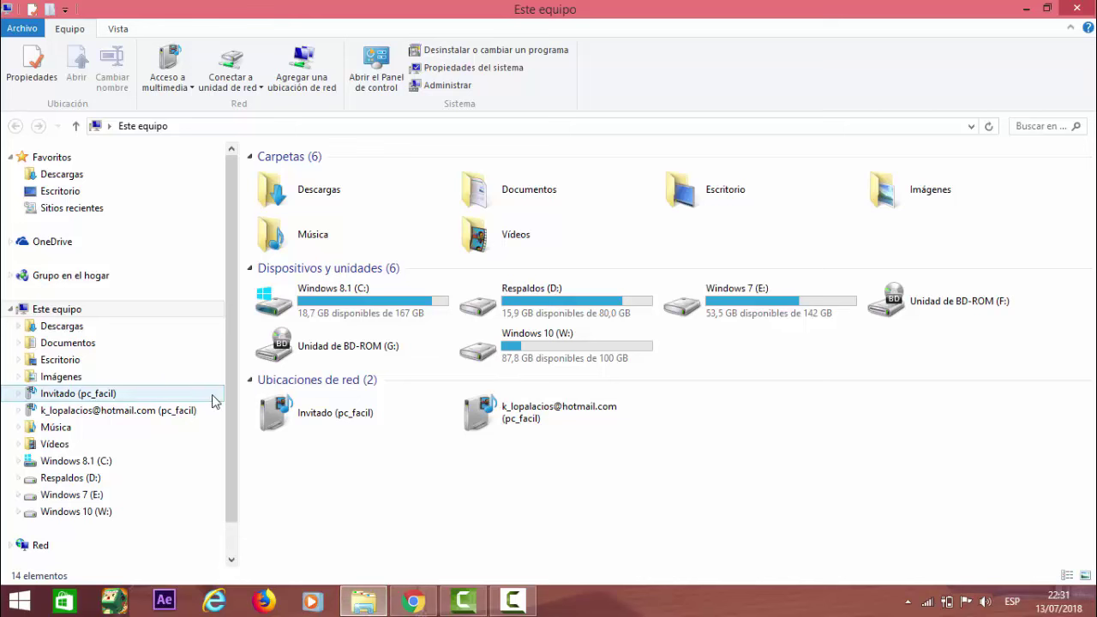
pyautogui.rightClick(42, 317)
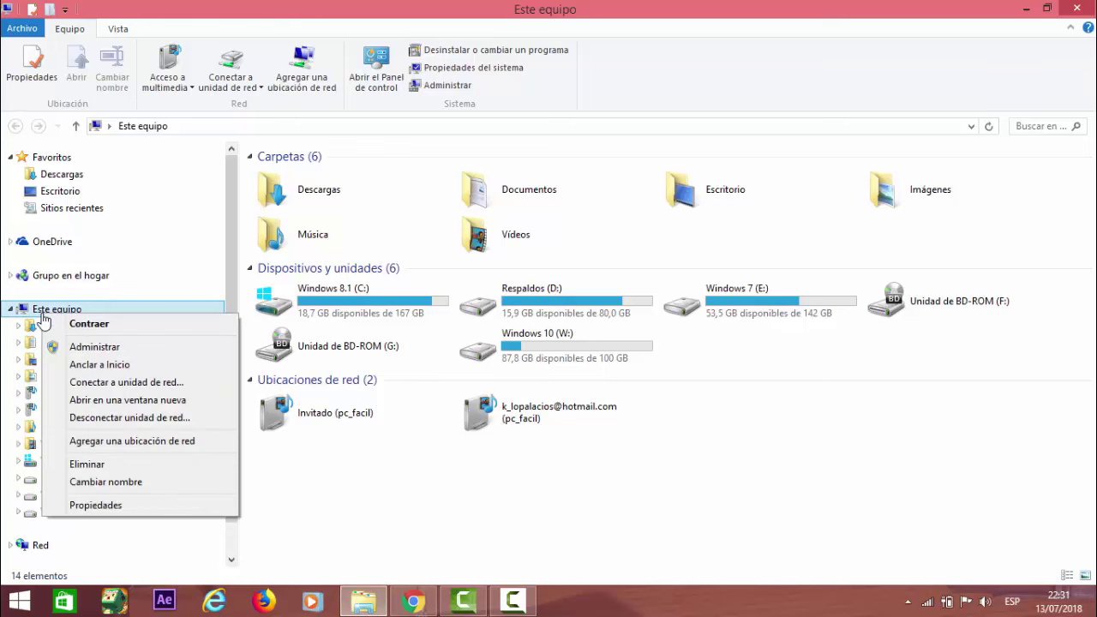
pyautogui.click(128, 510)
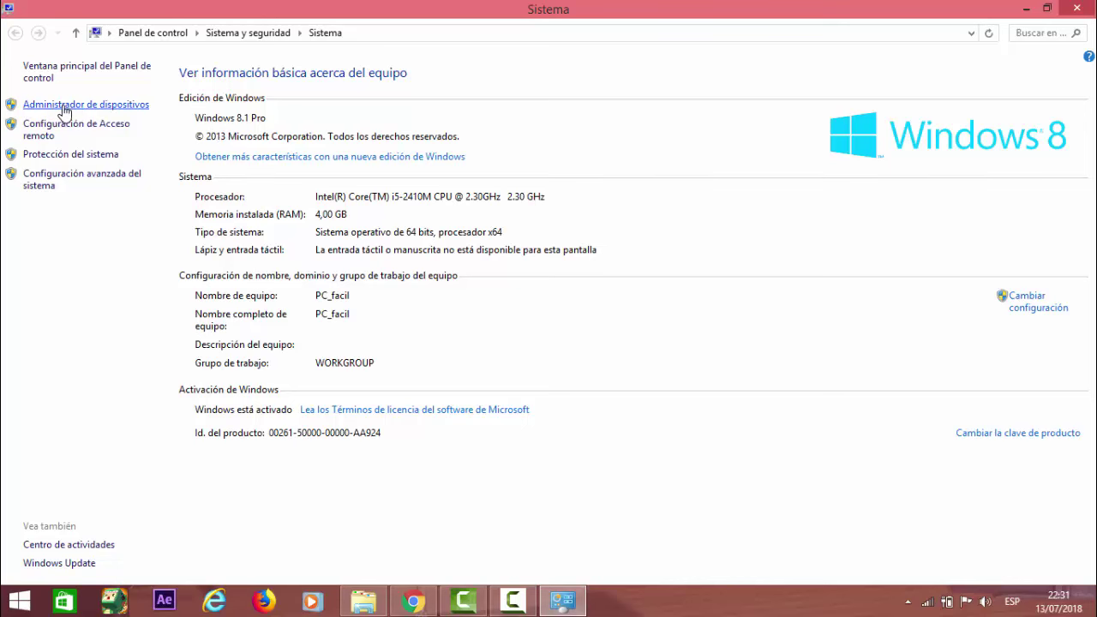
pyautogui.click(94, 107)
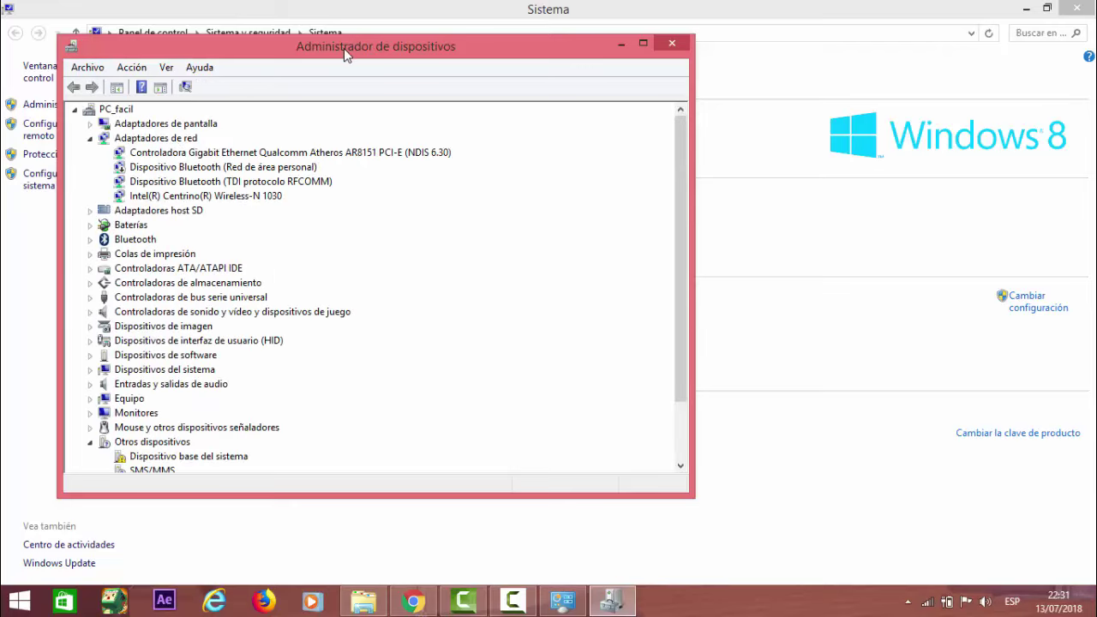
pyautogui.moveTo(346, 50); pyautogui.dragTo(486, 53)
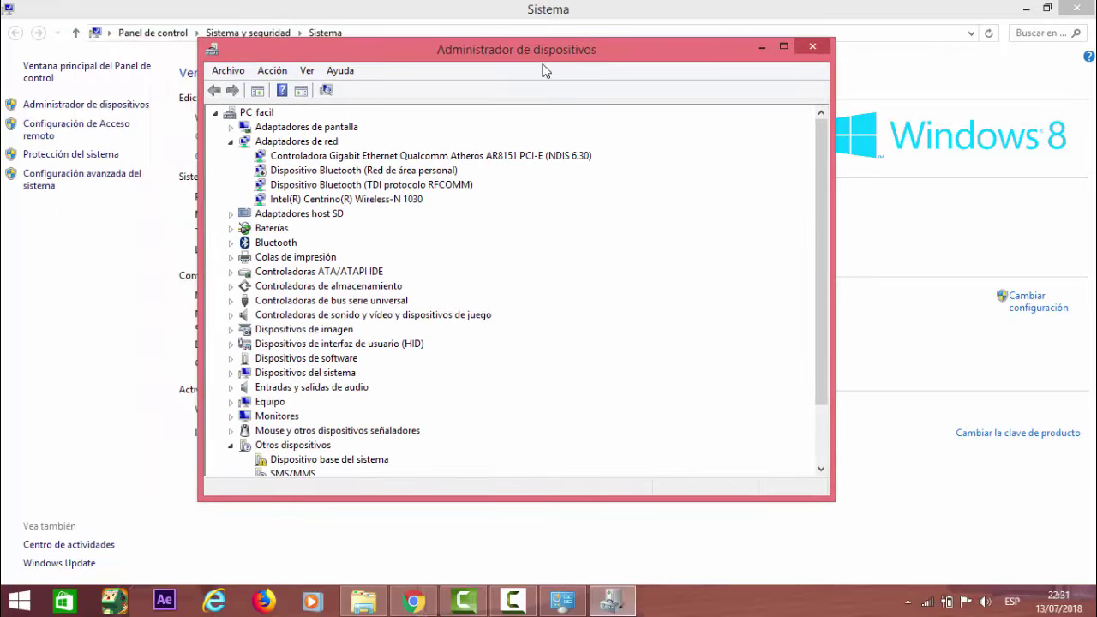
pyautogui.moveTo(820, 257); pyautogui.dragTo(818, 221)
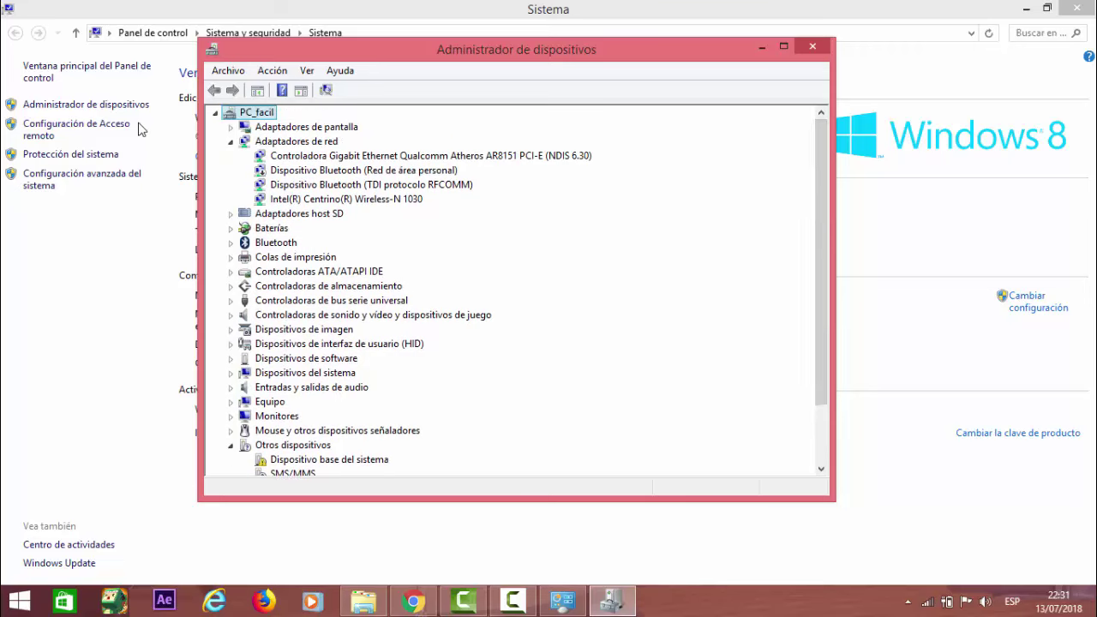
# - Expand Adaptadores de red and select the Intel(R) Centrino(R) Wireless-N 1030 adapter
pyautogui.click(231, 142)
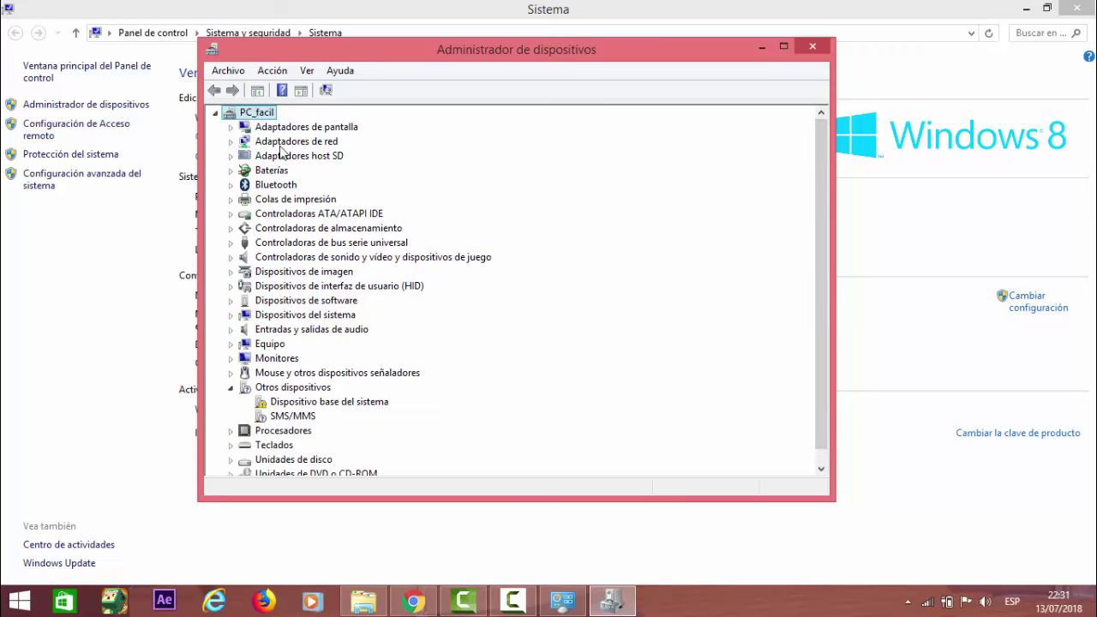
pyautogui.doubleClick(235, 146)
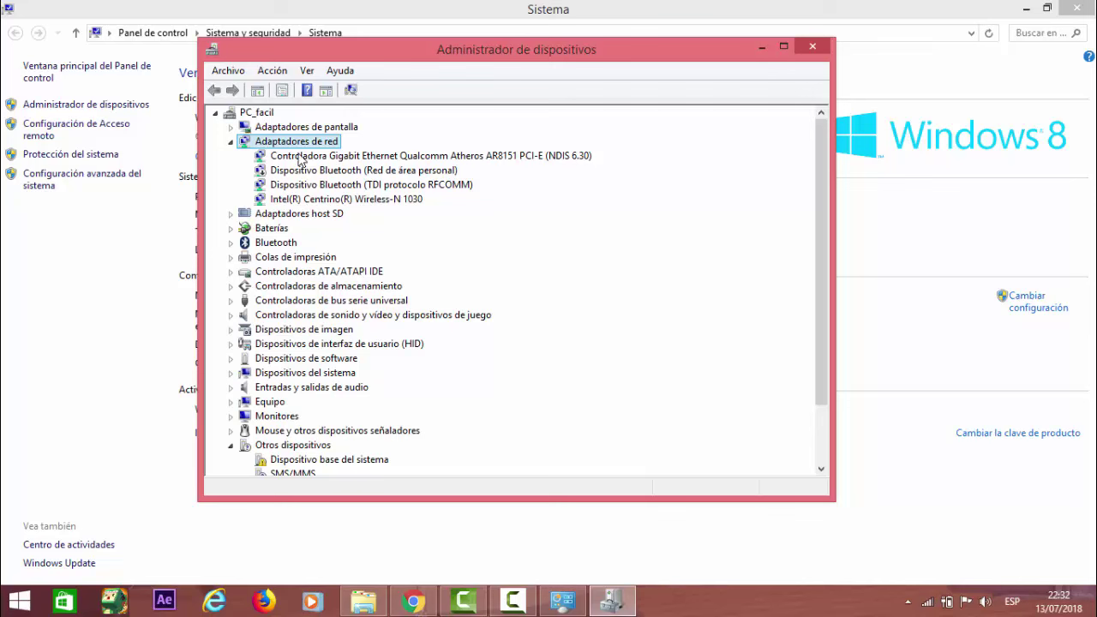
pyautogui.click(319, 203)
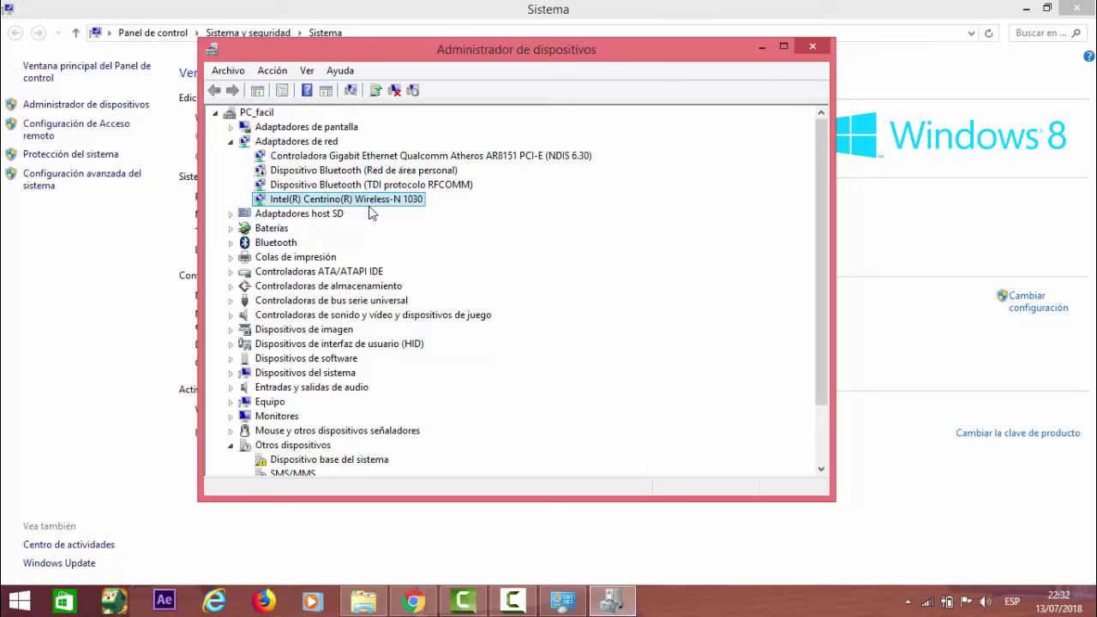
pyautogui.click(373, 157)
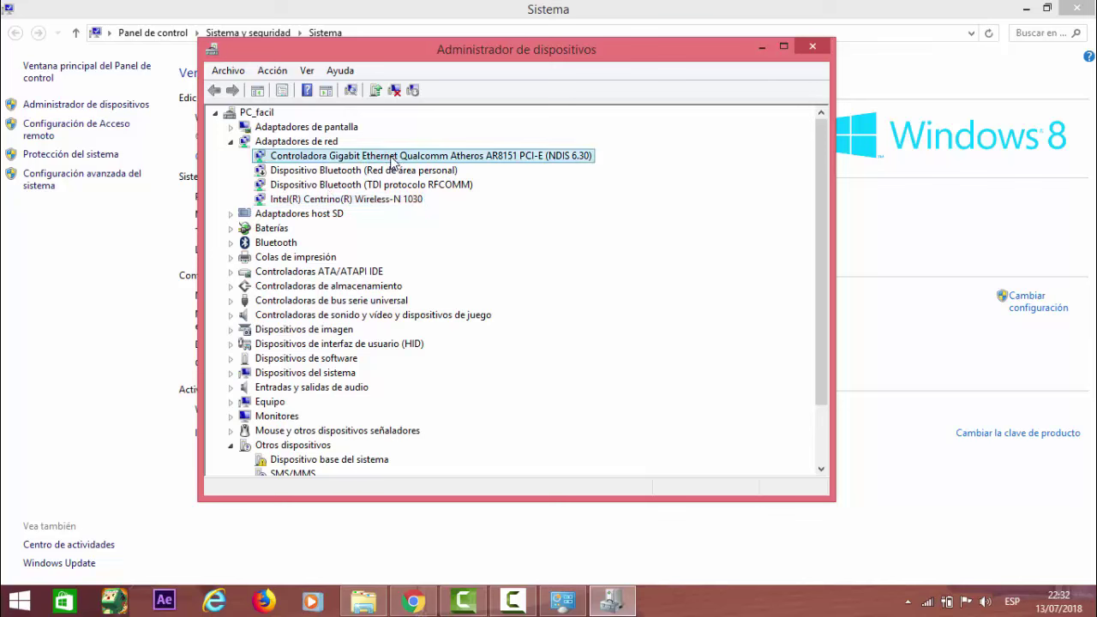
pyautogui.click(366, 201)
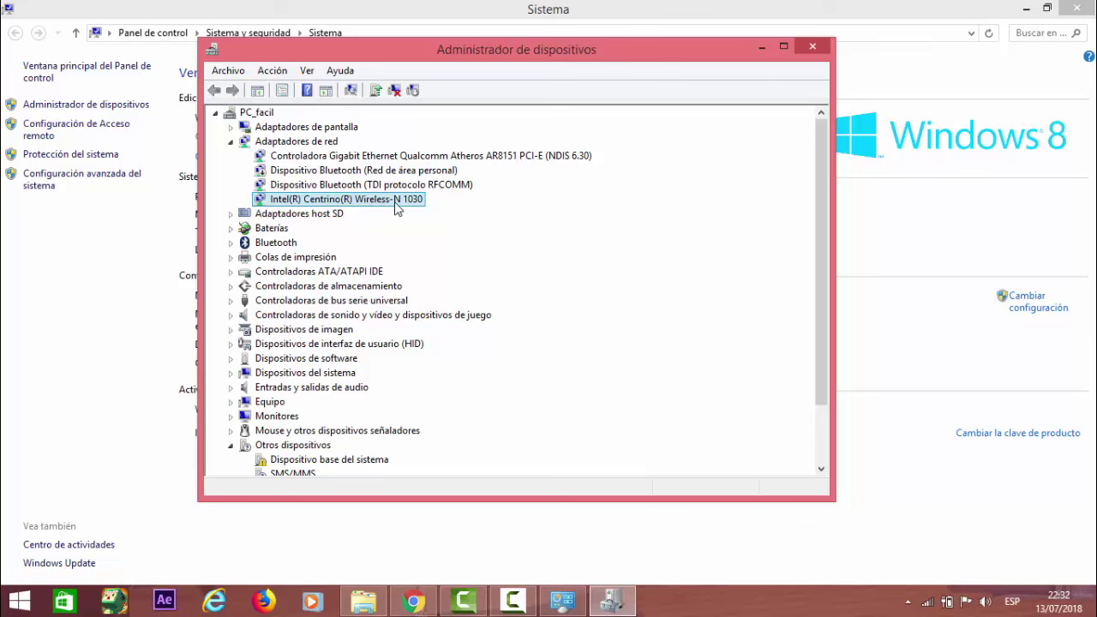
# - In the wireless adapter's power management properties, disable "Permitir que el equipo apague este dispositivo para ahorrar energía" and accept
pyautogui.rightClick(396, 206)
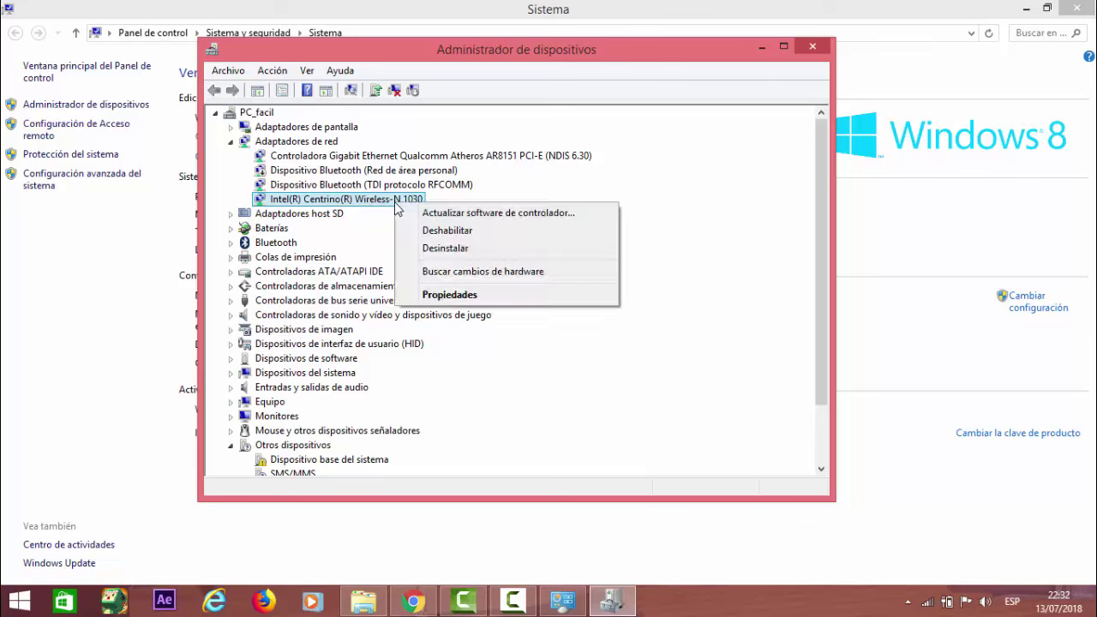
pyautogui.click(474, 296)
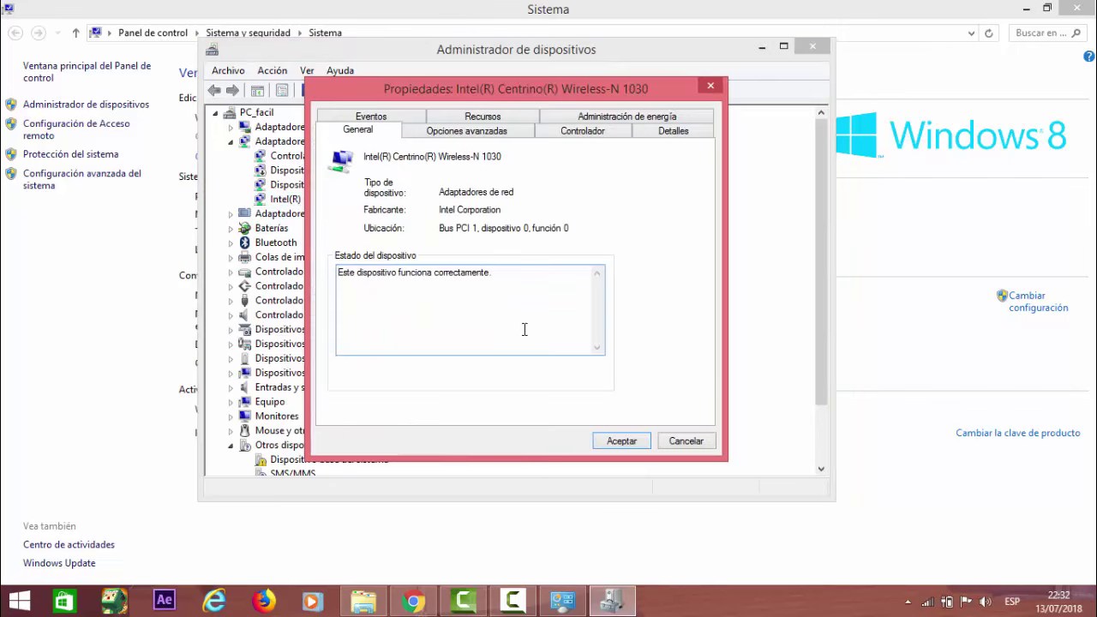
pyautogui.click(597, 116)
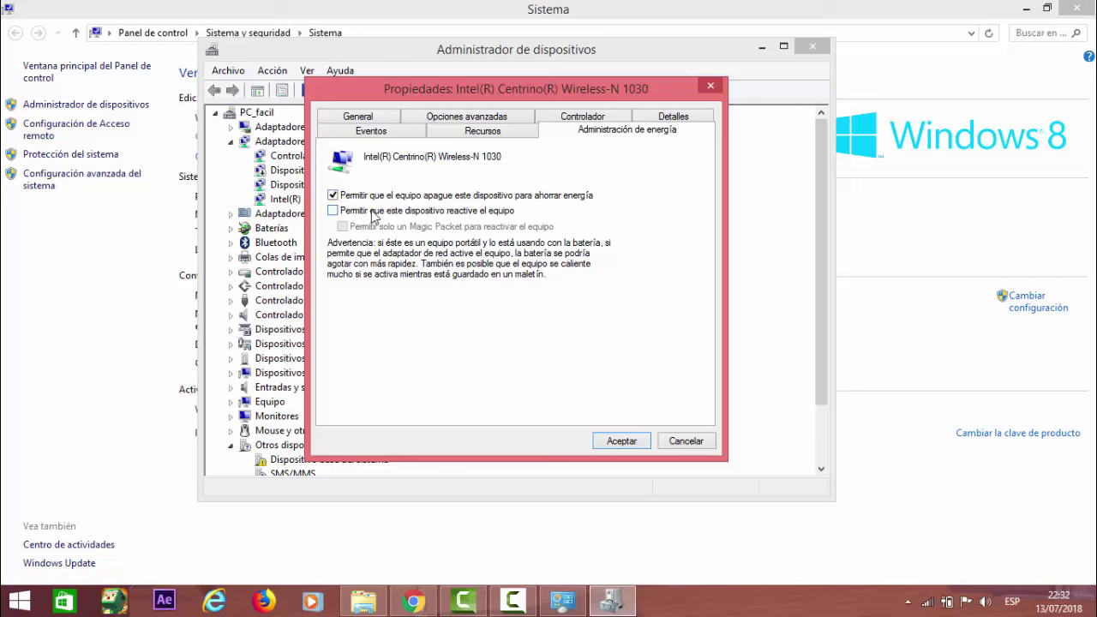
pyautogui.click(336, 197)
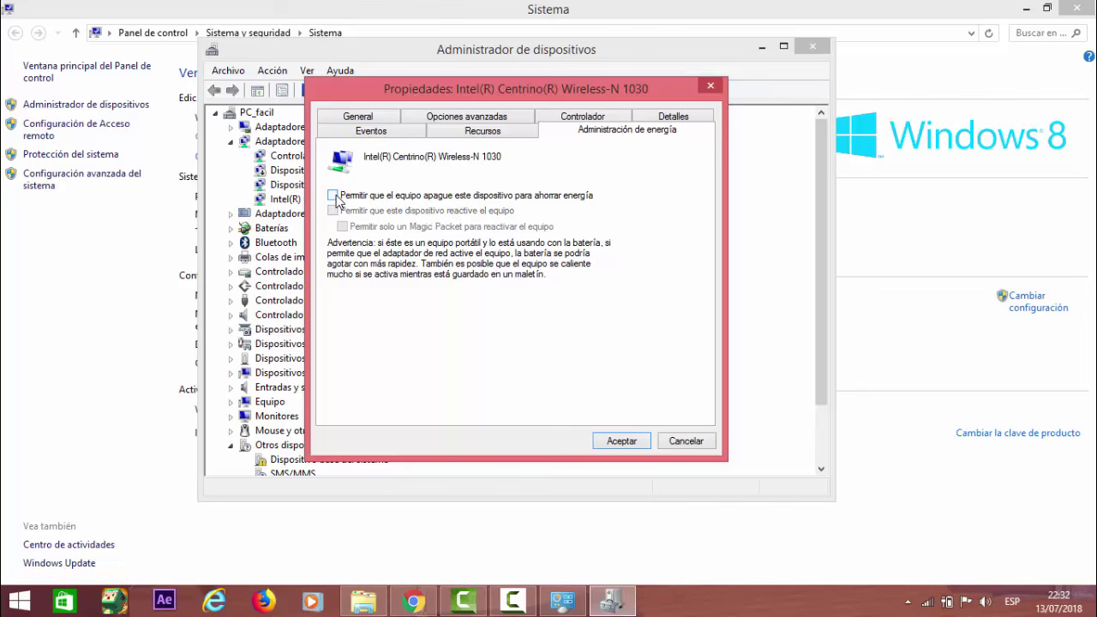
pyautogui.click(621, 441)
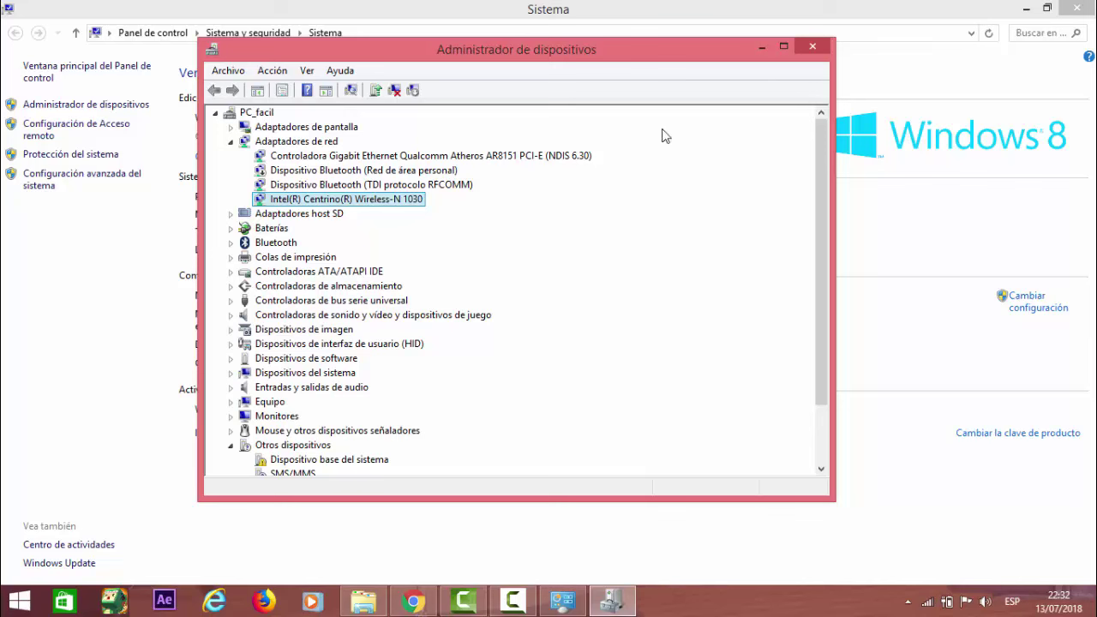
# - Close the Administrador de dispositivos, Sistema and Este equipo windows to return to the desktop
pyautogui.click(811, 46)
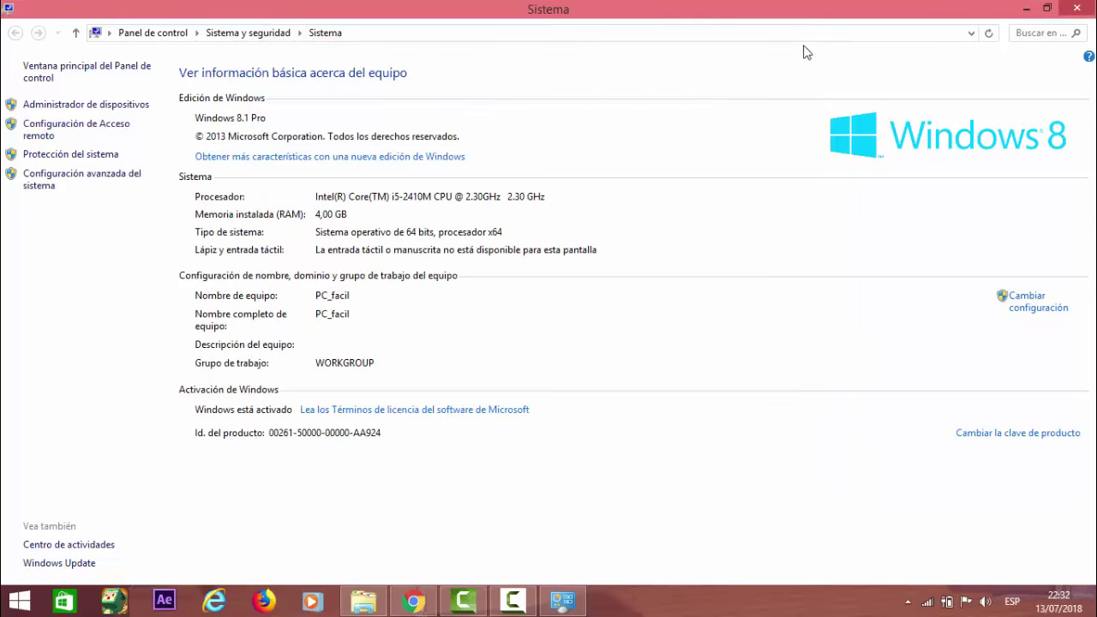
pyautogui.click(1063, 9)
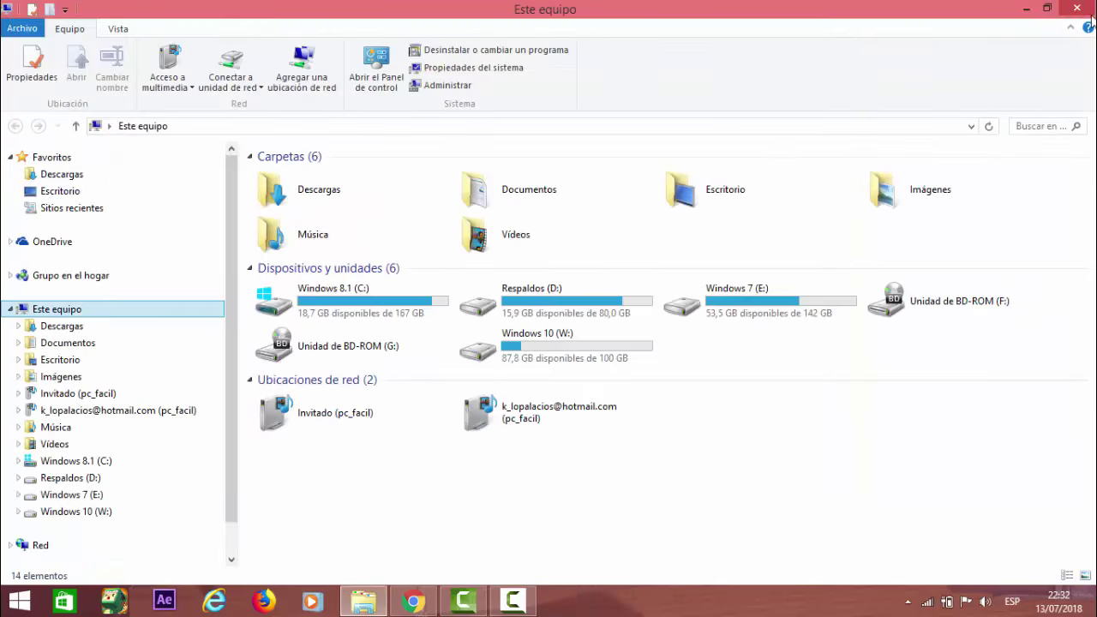
pyautogui.click(1077, 10)
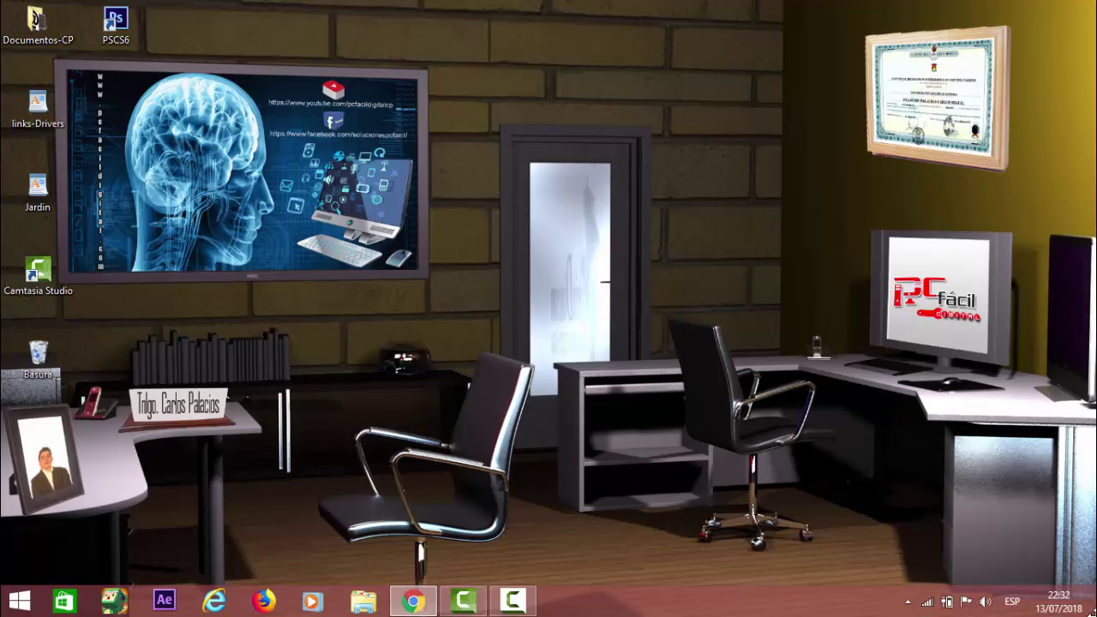
# - Open Opciones de energía under Hardware y sonido in the Panel de control
pyautogui.moveTo(1096, 615)
pyautogui.click(1053, 467)
pyautogui.click(909, 120)
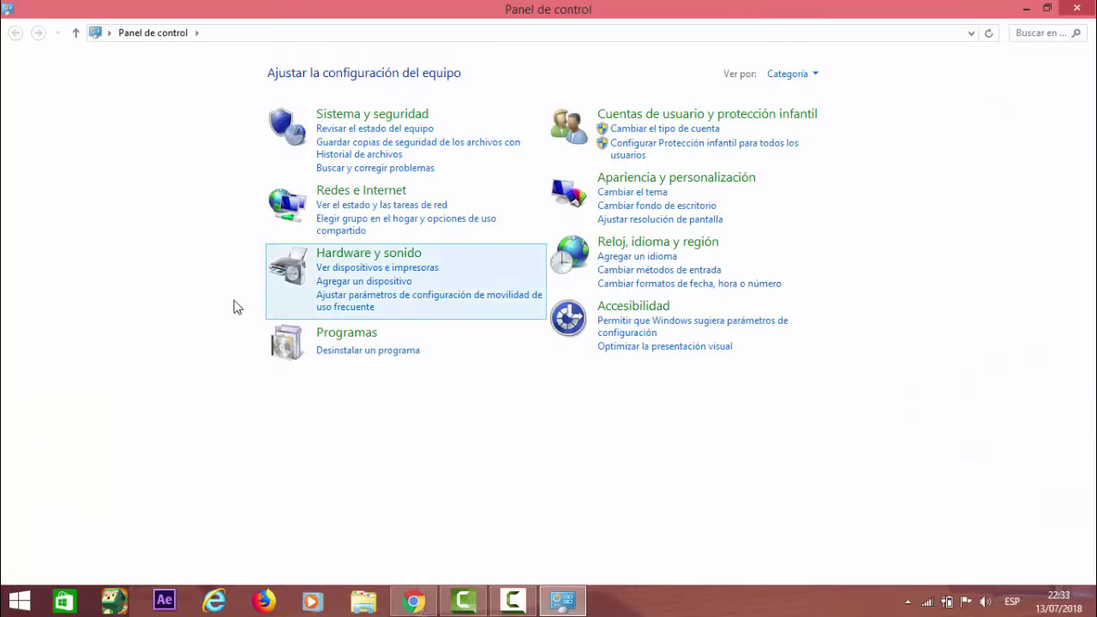
pyautogui.click(368, 255)
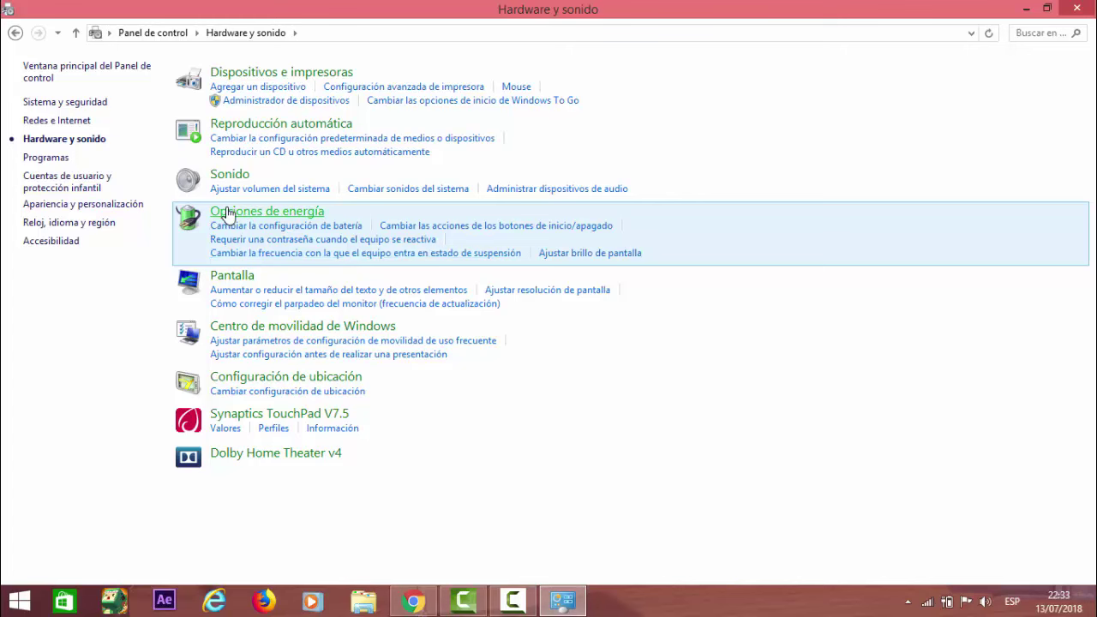
pyautogui.click(239, 214)
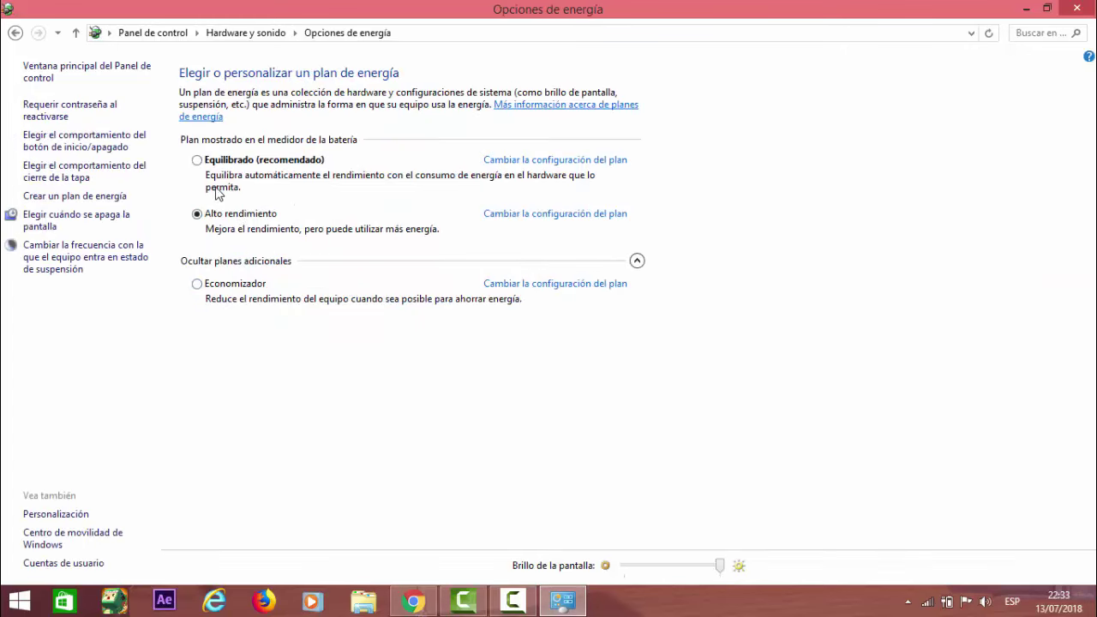
# - Choose the Alto rendimiento power plan and open its advanced power settings
pyautogui.click(198, 160)
pyautogui.click(198, 214)
pyautogui.click(590, 219)
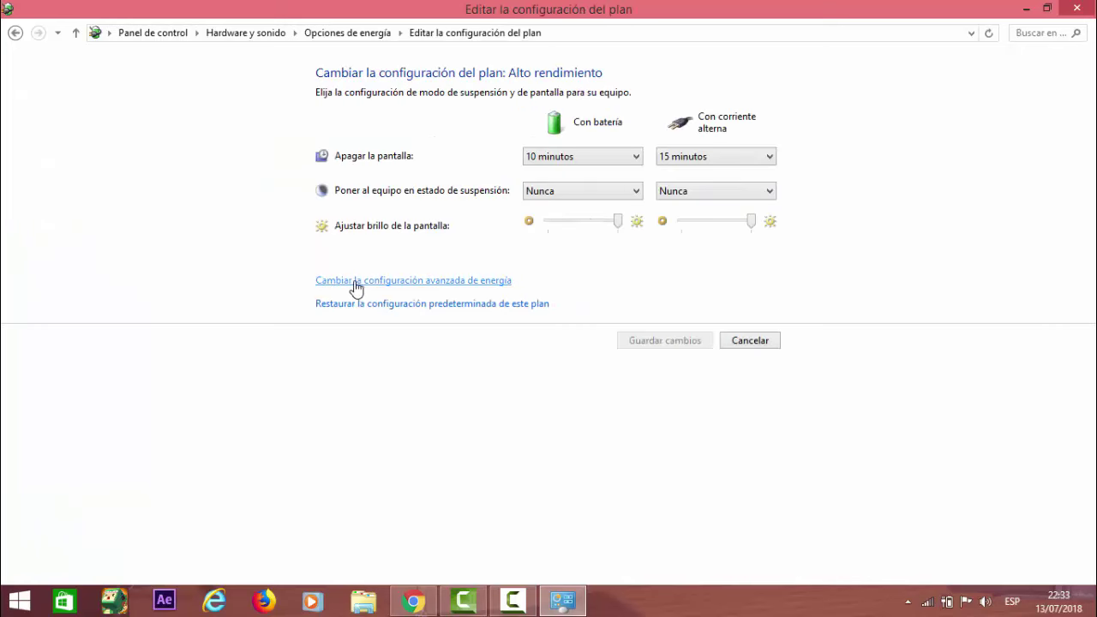
pyautogui.click(460, 283)
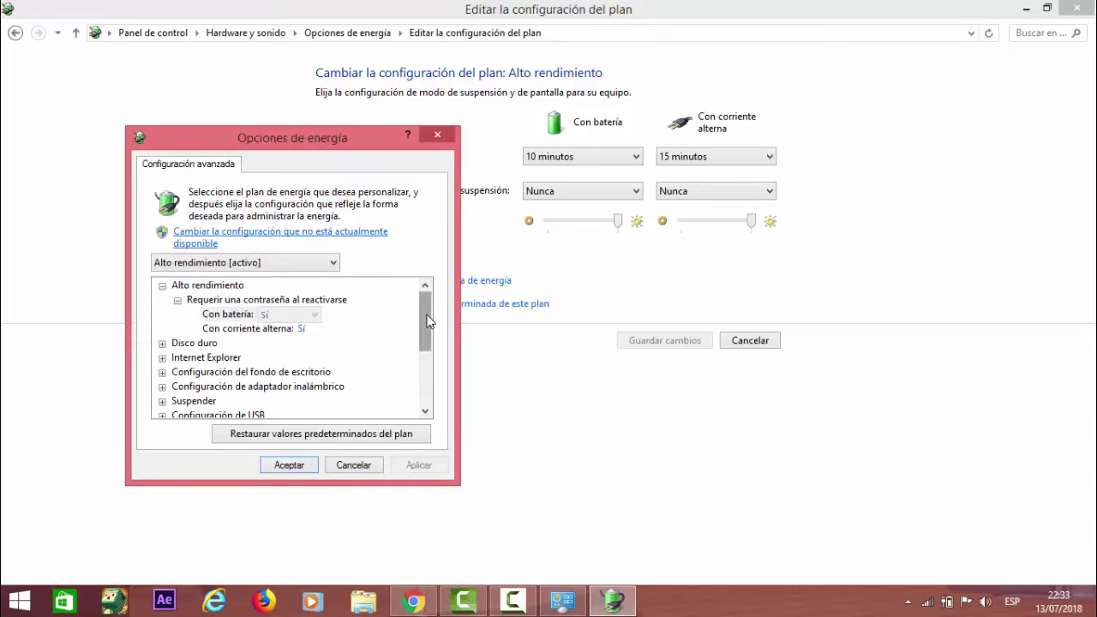
# - Set the wireless adapter's Modo de ahorro de energía on battery (Con batería) to Rendimiento máximo
pyautogui.moveTo(431, 324)
pyautogui.mouseDown()
pyautogui.moveTo(422, 333)
pyautogui.moveTo(423, 319)
pyautogui.mouseUp()
pyautogui.click(162, 386)
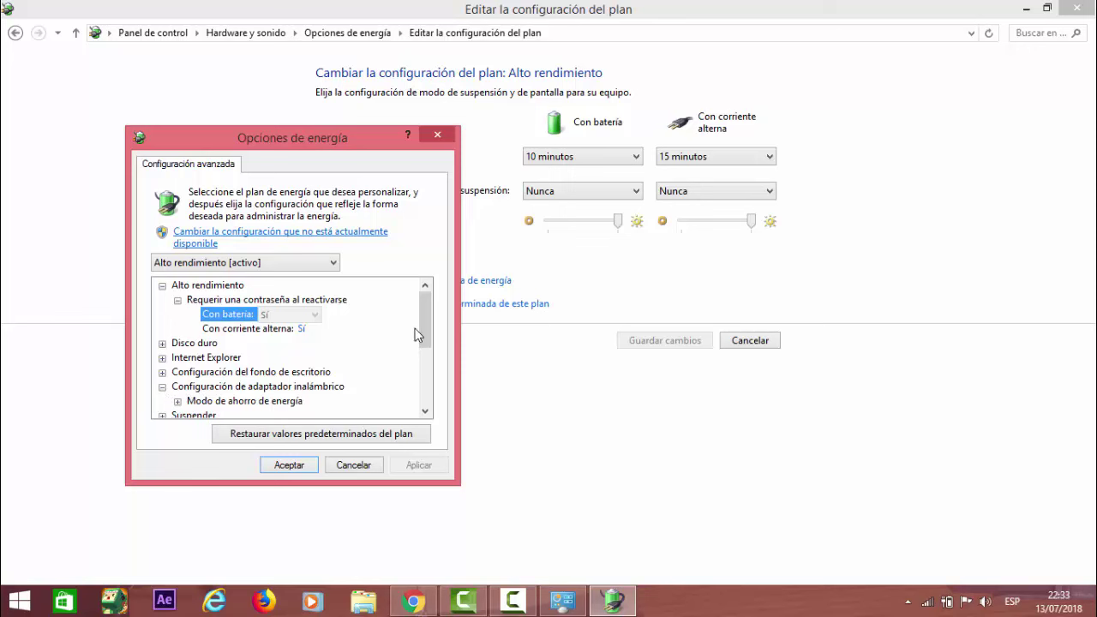
pyautogui.moveTo(426, 333); pyautogui.dragTo(426, 340)
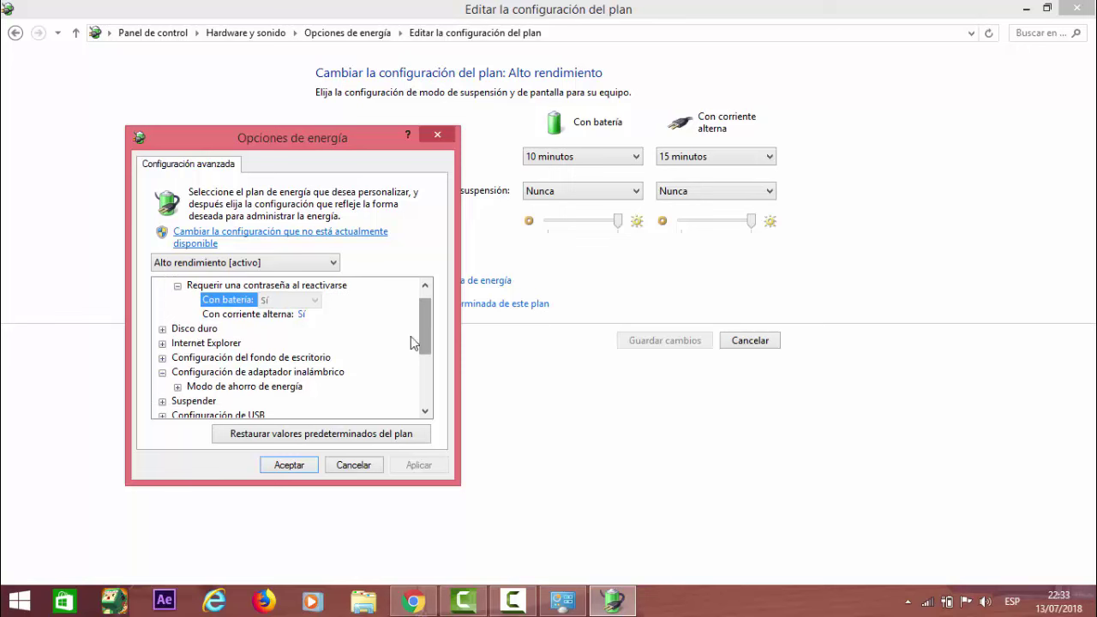
pyautogui.click(178, 388)
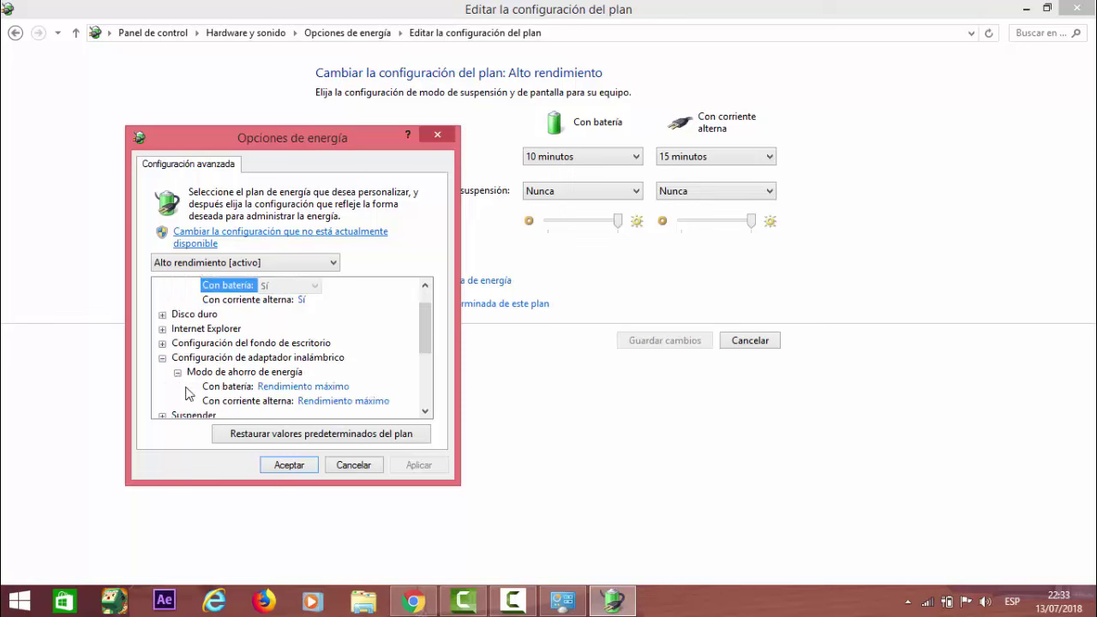
pyautogui.click(319, 387)
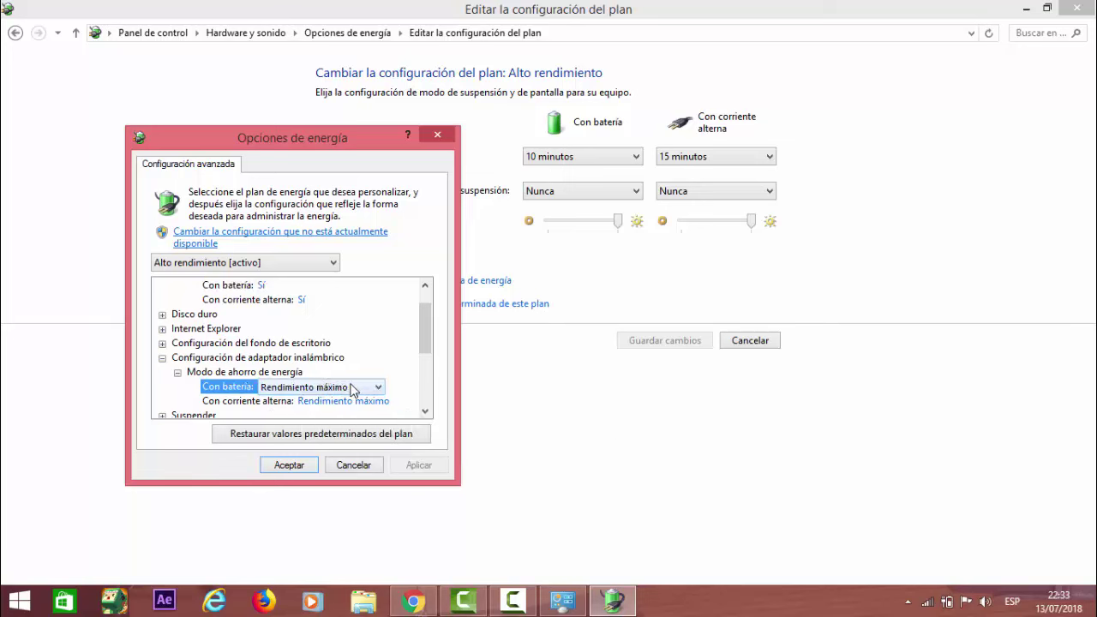
pyautogui.click(353, 391)
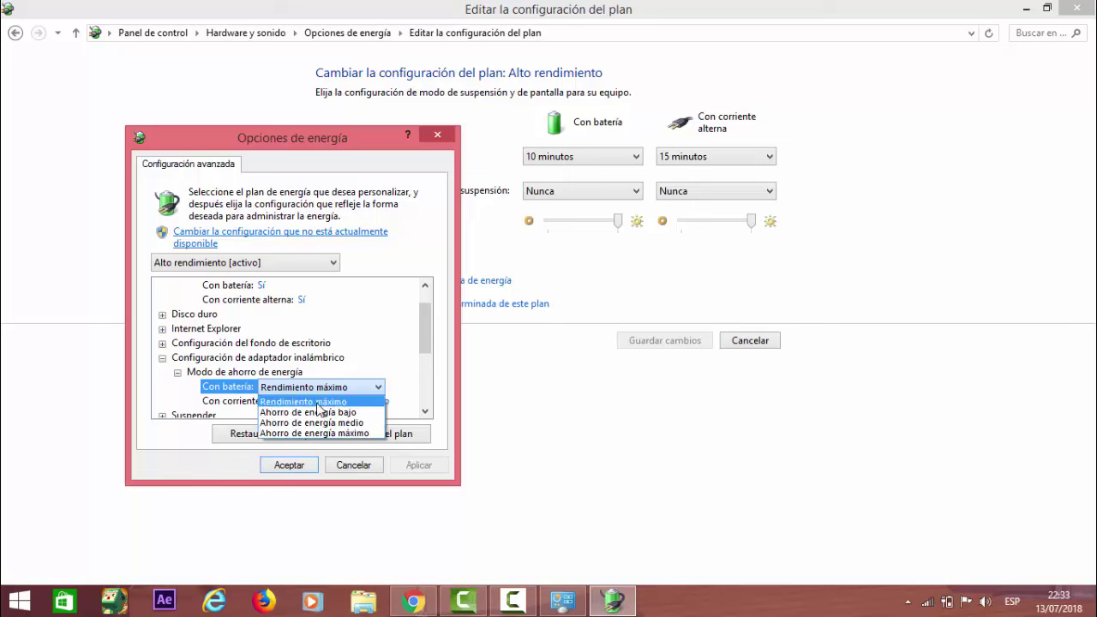
pyautogui.click(318, 403)
# - Set the wireless adapter's power-saving mode on mains power (Con corriente alterna) to Rendimiento máximo
pyautogui.scroll(-1, 390, 346)
pyautogui.click(377, 357)
pyautogui.click(309, 373)
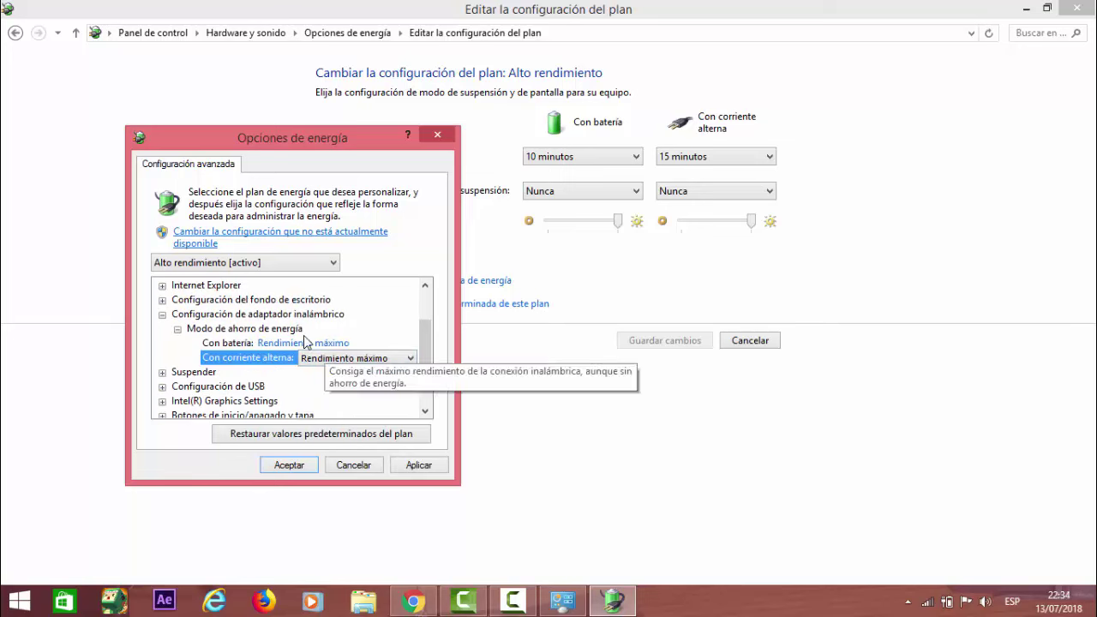
pyautogui.click(311, 357)
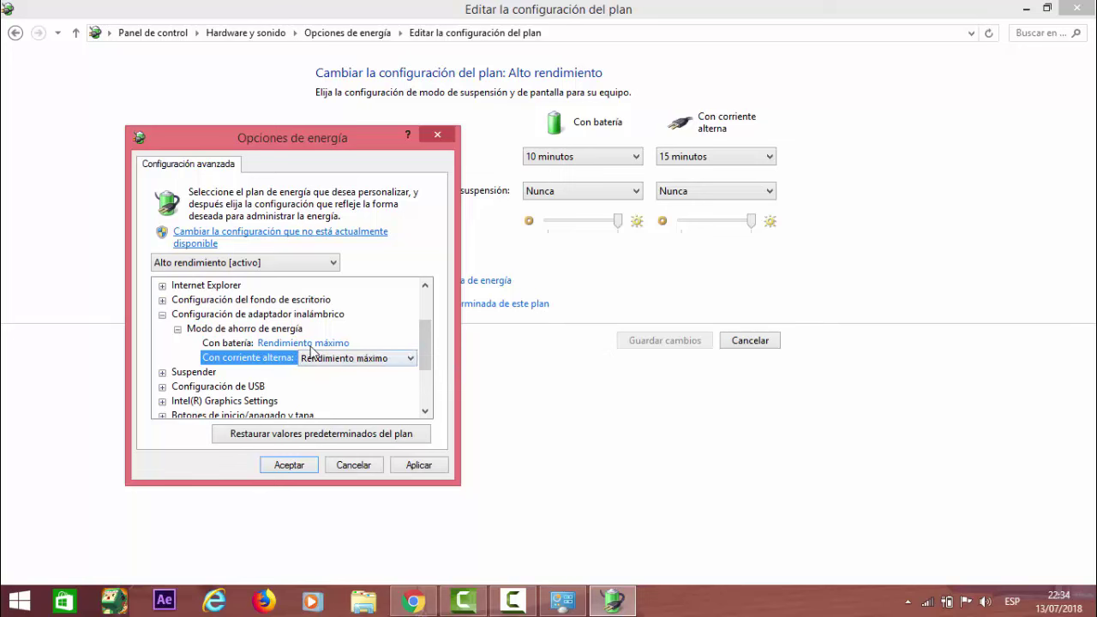
pyautogui.scroll(-1, 426, 360)
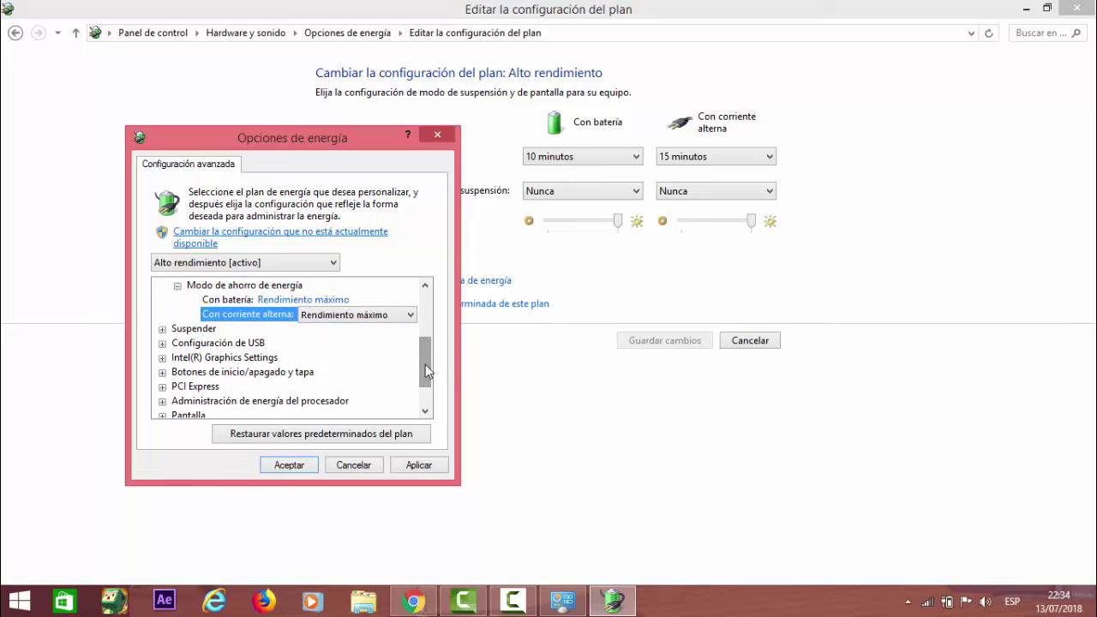
# - Under Configuración de USB, switch the selective suspend setting on battery (Con batería) to Habilitado and return it to Deshabilitado
pyautogui.click(163, 343)
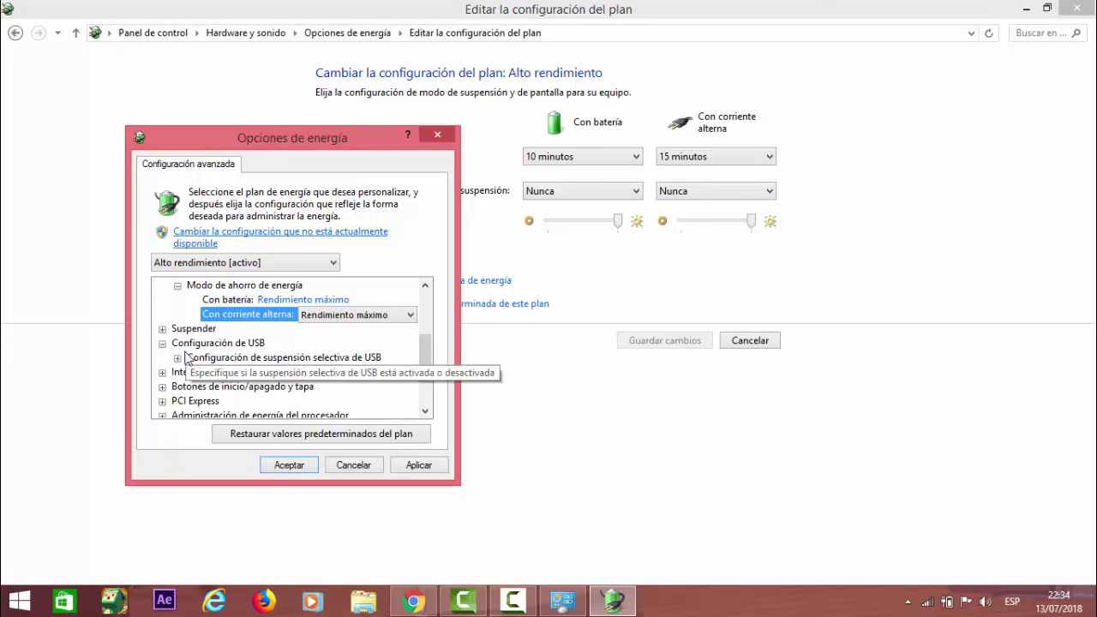
pyautogui.click(178, 358)
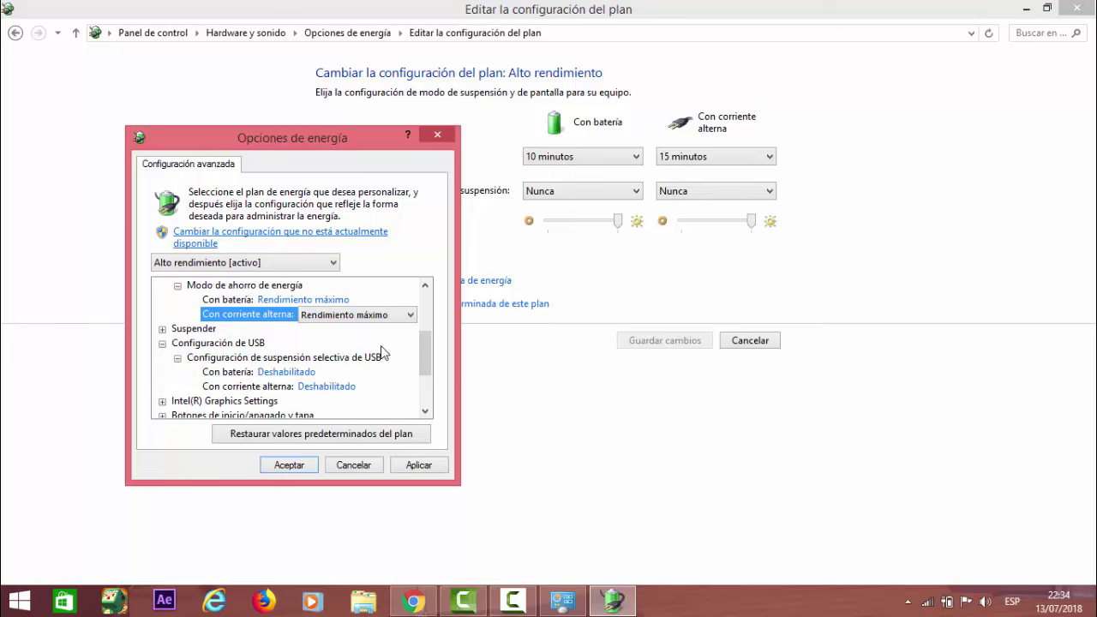
pyautogui.moveTo(426, 353); pyautogui.dragTo(426, 361)
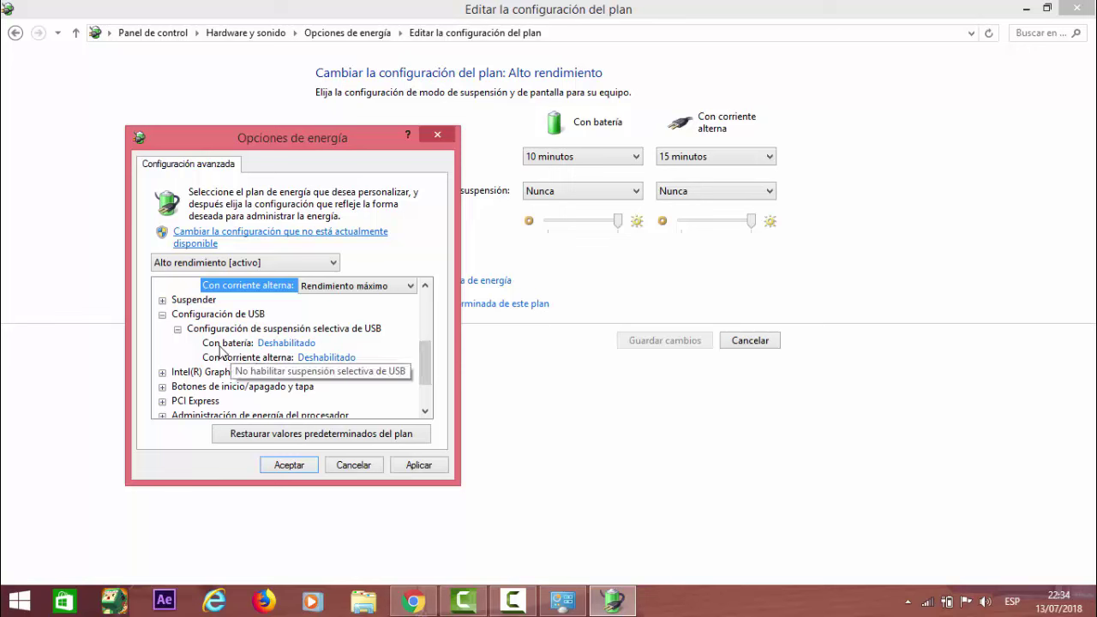
pyautogui.click(304, 347)
pyautogui.click(323, 344)
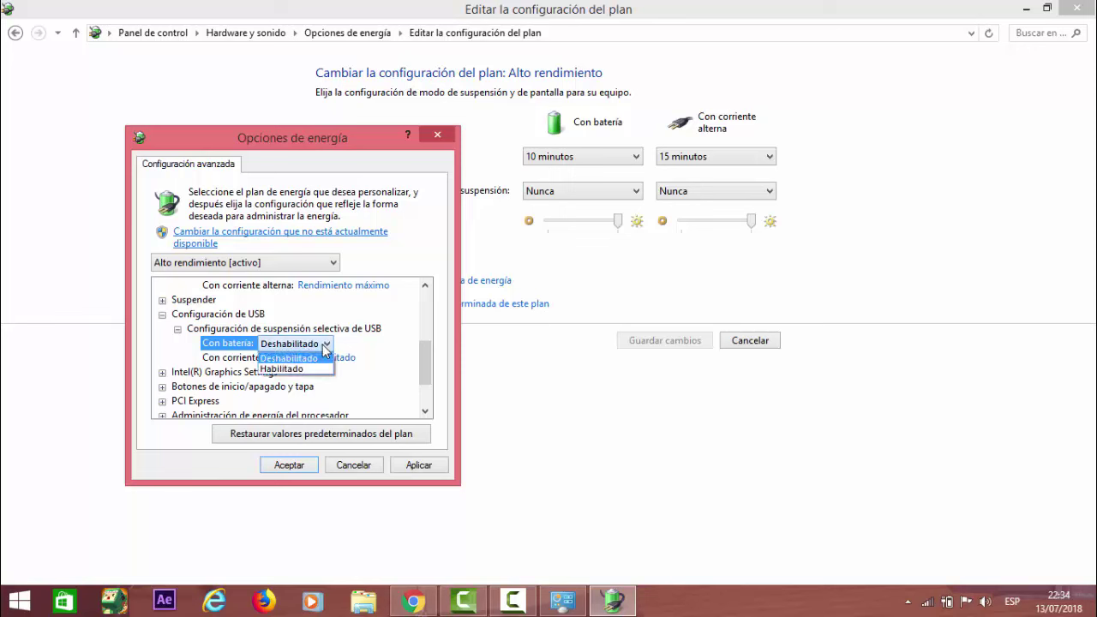
pyautogui.click(315, 371)
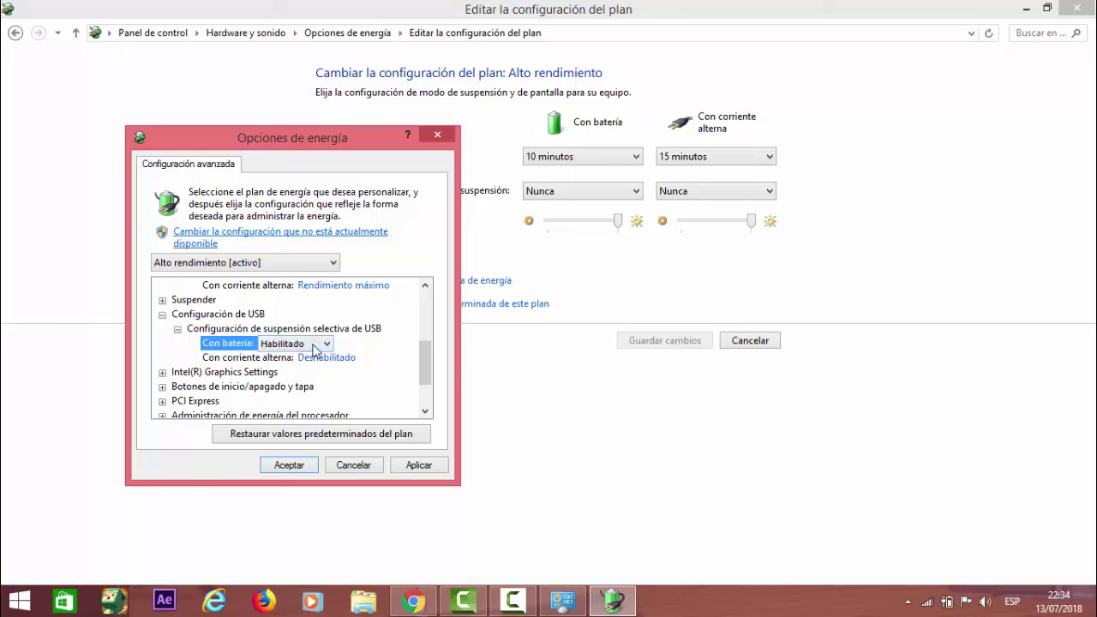
pyautogui.click(317, 344)
pyautogui.click(290, 358)
# - Apply and accept the advanced power settings, and close the plan configuration window
pyautogui.click(419, 464)
pyautogui.click(286, 468)
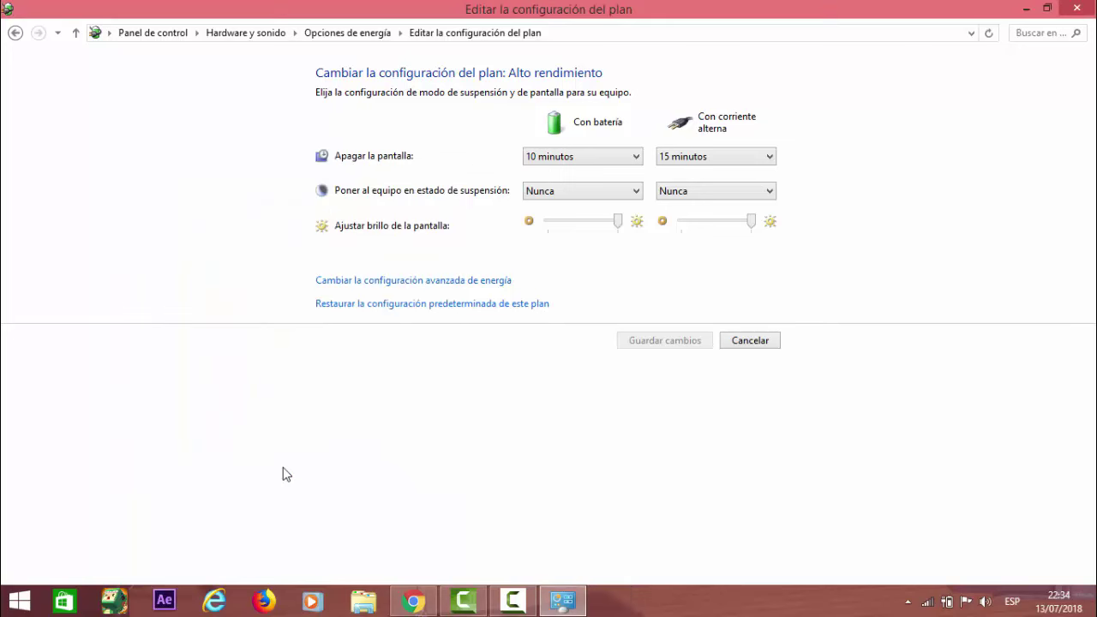
pyautogui.click(1083, 10)
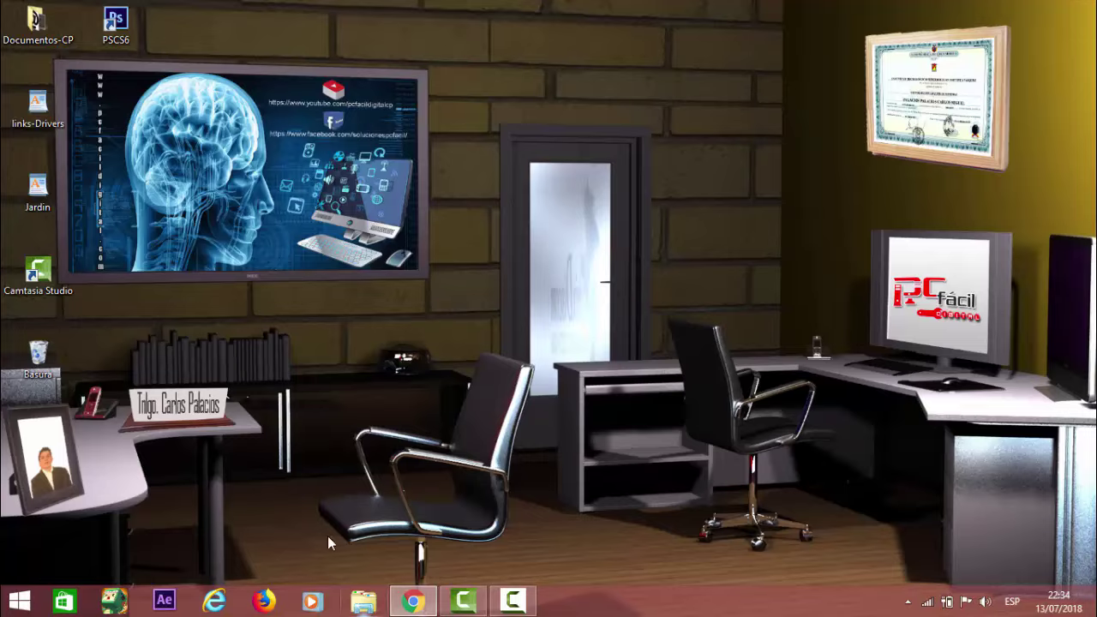
# - Open the Administrador de dispositivos from the system properties of Este equipo
pyautogui.press('super+e')
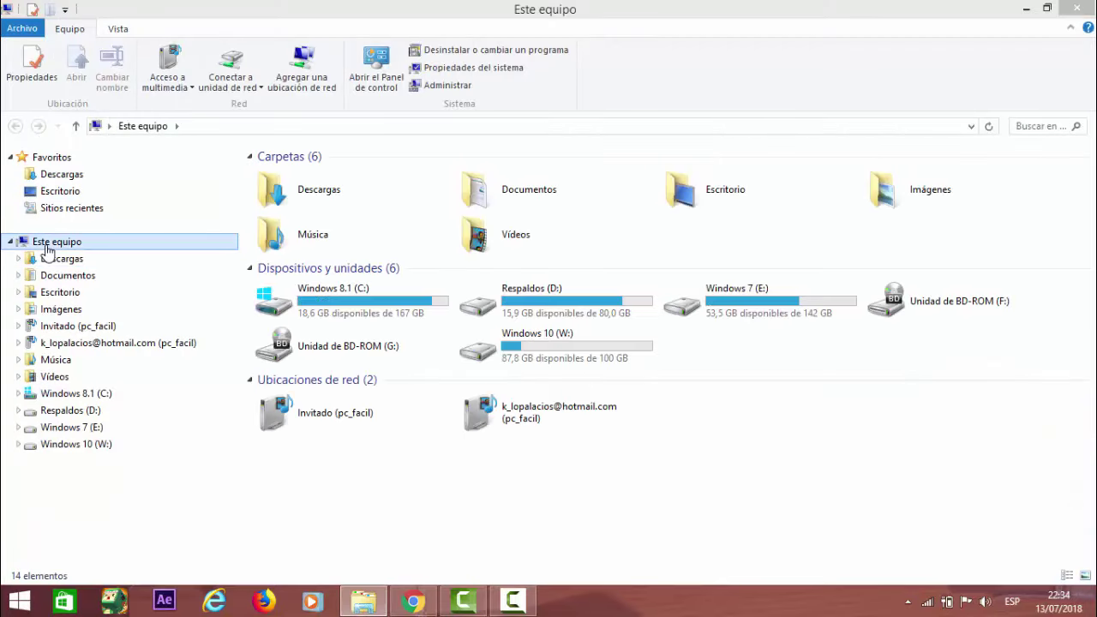
pyautogui.rightClick(47, 248)
pyautogui.click(98, 435)
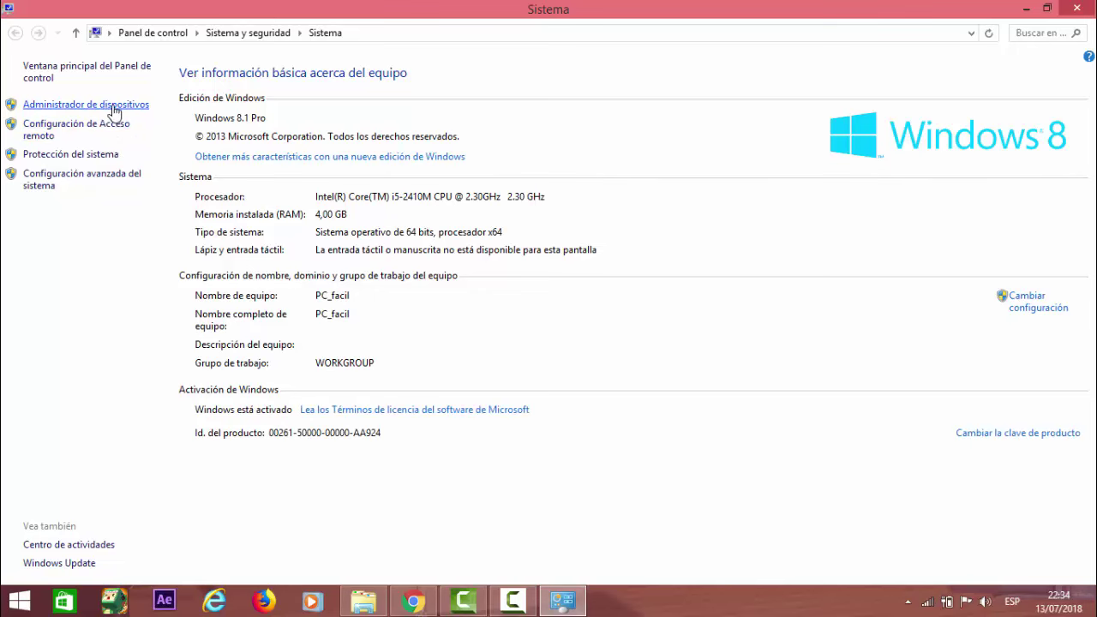
pyautogui.click(113, 106)
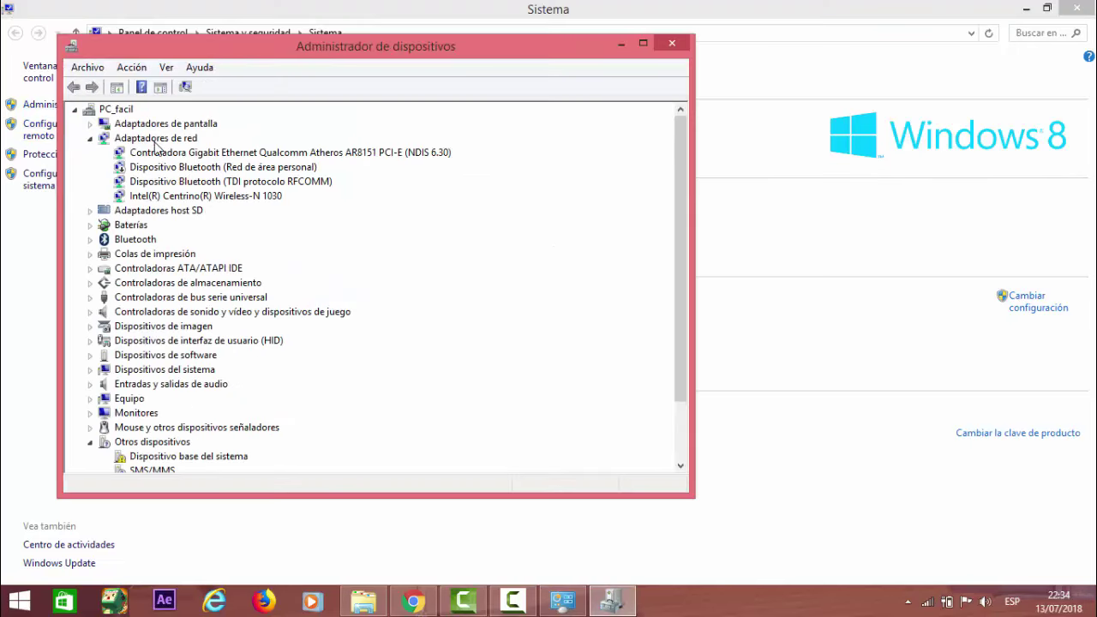
# - Run an automatic online driver update for the Intel(R) Centrino(R) Wireless-N 1030 adapter and close the wizard when it finishes
pyautogui.click(199, 196)
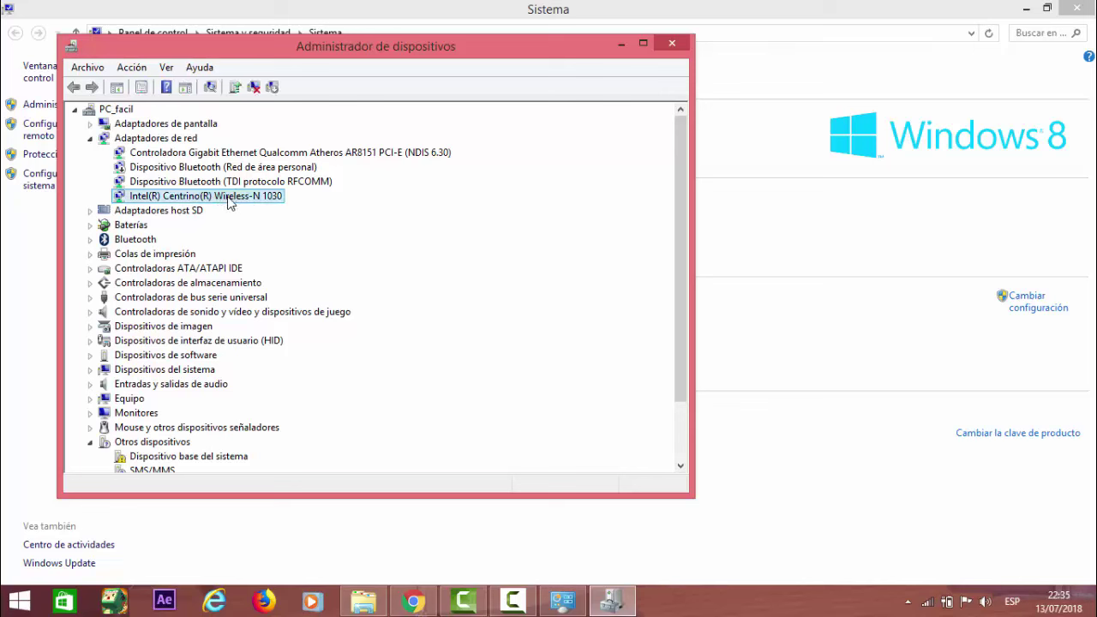
pyautogui.rightClick(230, 202)
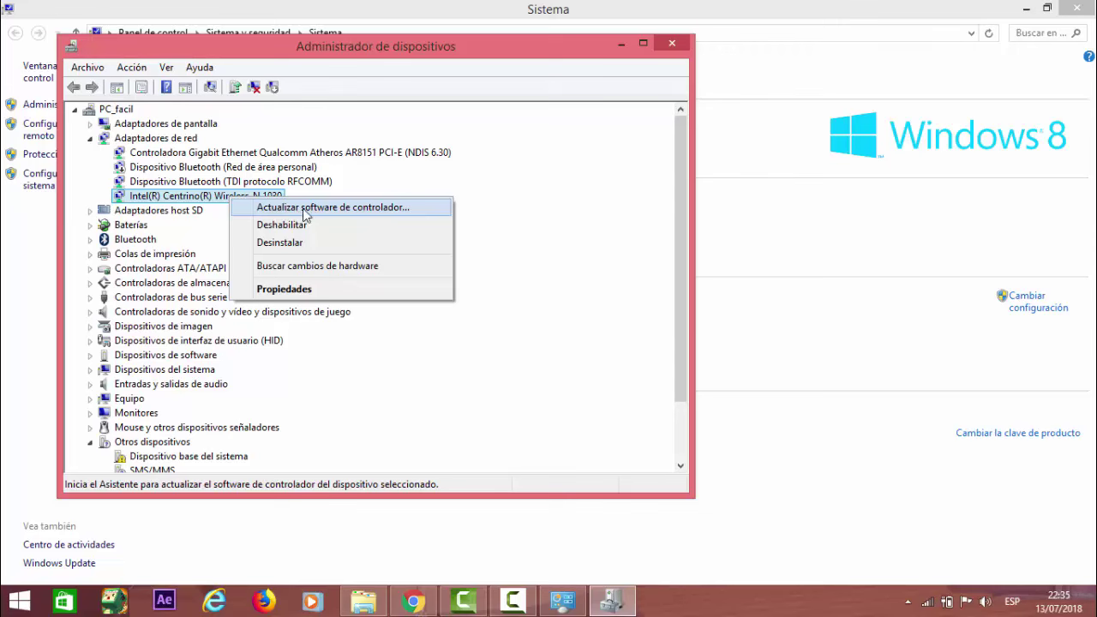
pyautogui.click(376, 209)
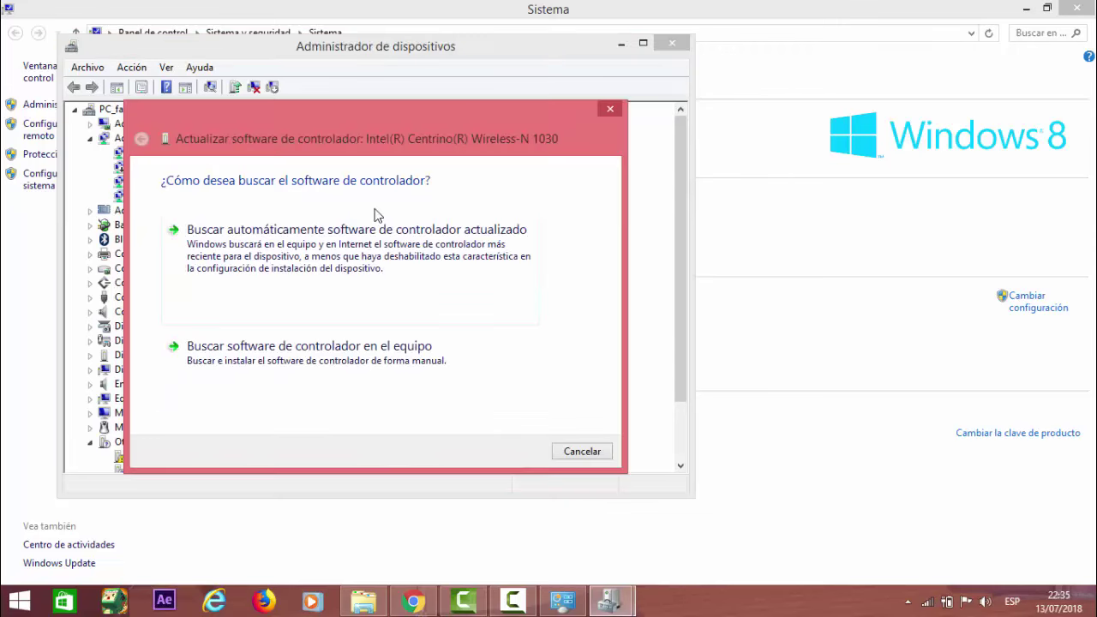
pyautogui.click(319, 248)
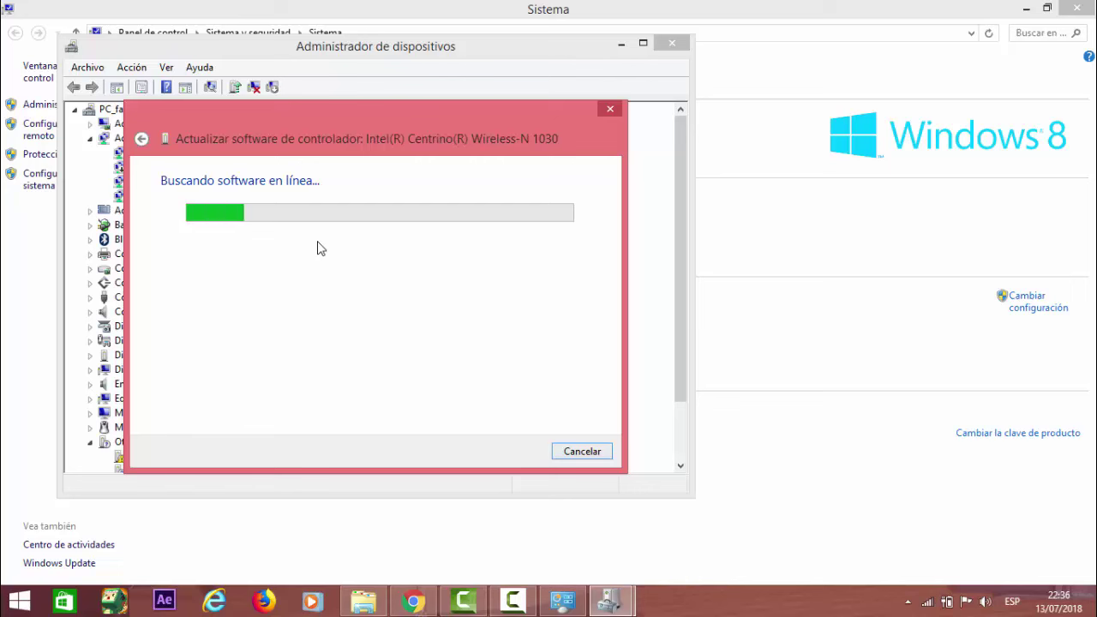
pyautogui.click(927, 602)
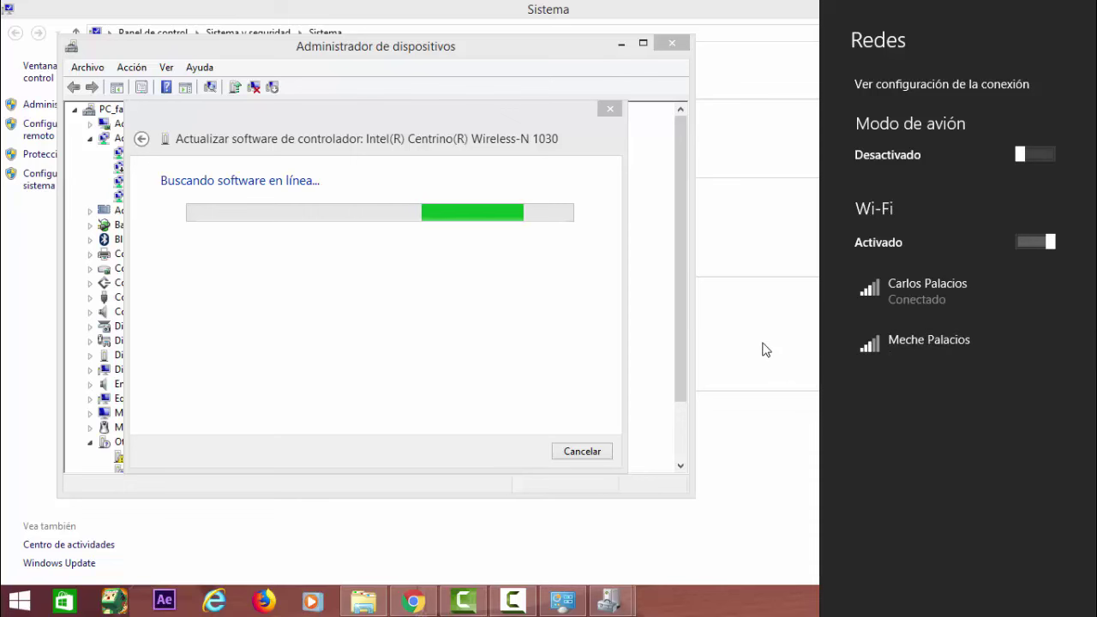
pyautogui.click(489, 357)
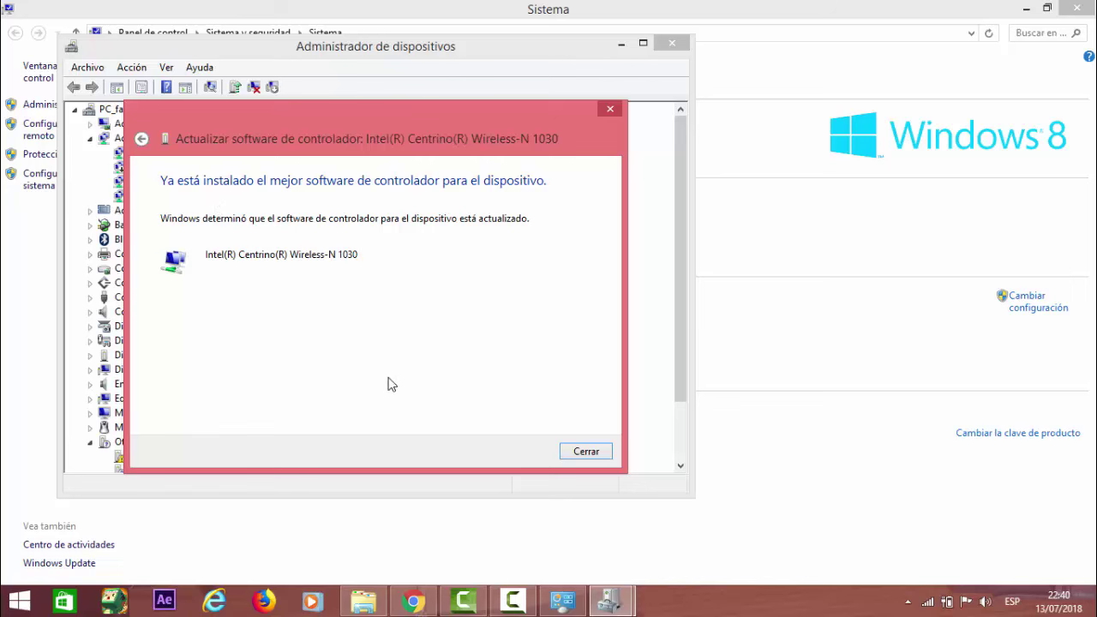
pyautogui.click(578, 451)
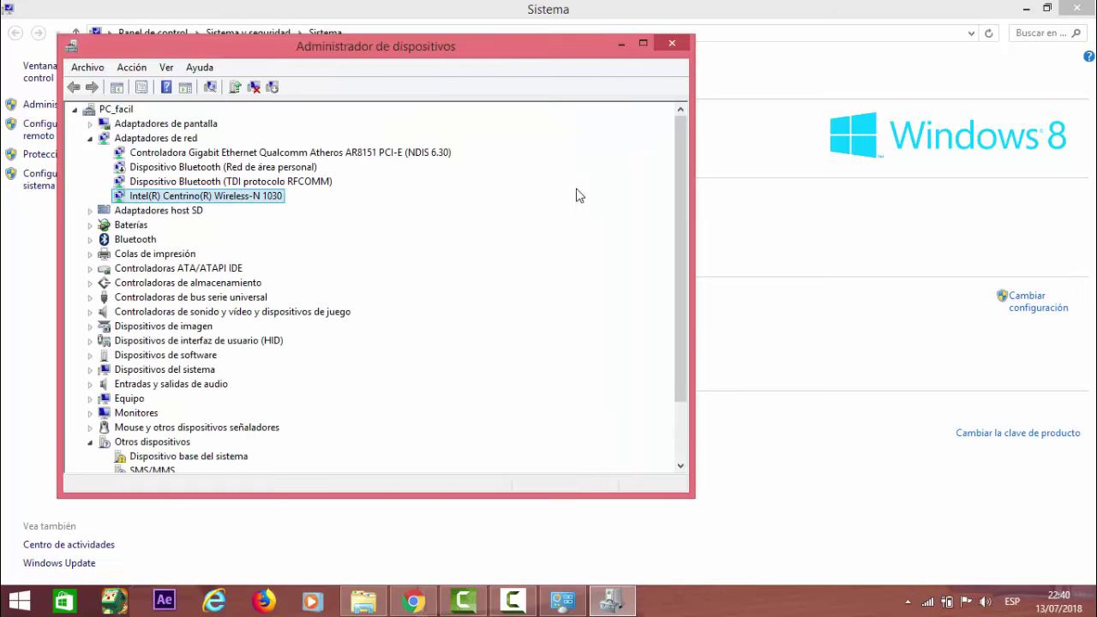
# - Close the Administrador de dispositivos, the Sistema window and the file explorer to return to the desktop
pyautogui.click(671, 44)
pyautogui.click(1077, 7)
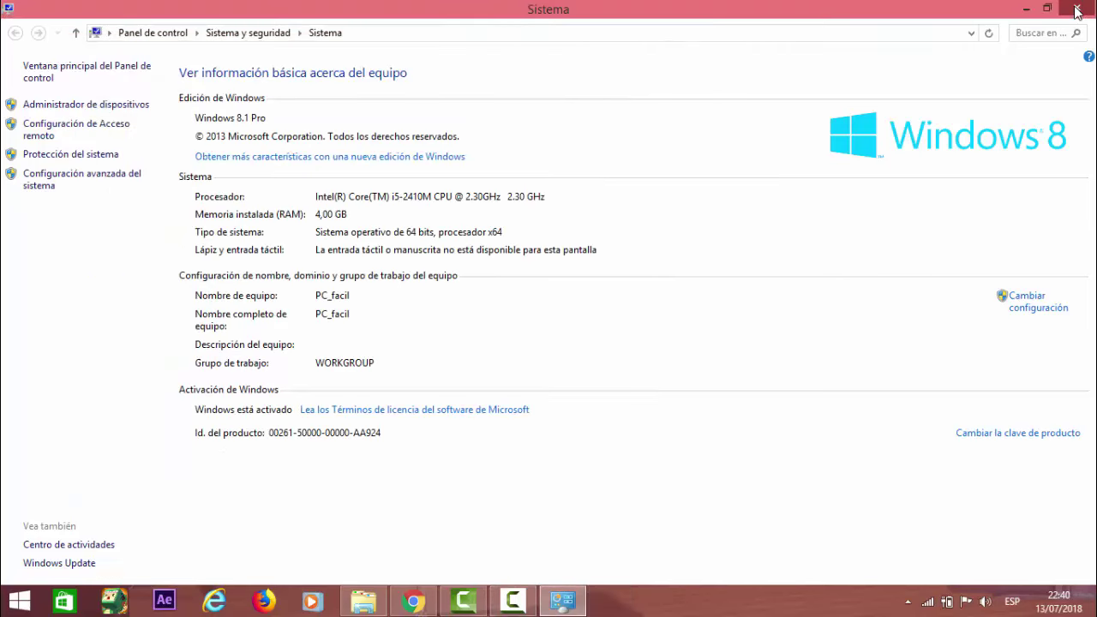
pyautogui.click(1066, 15)
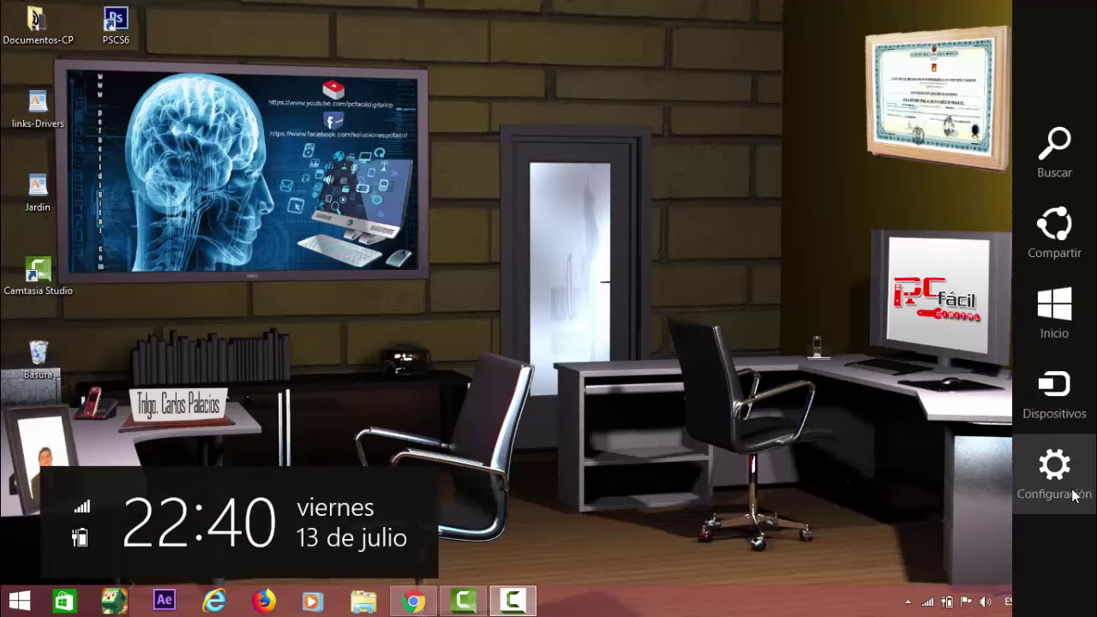
# - Look at the Actualizar y reiniciar option in the Configuración power choices and dismiss it without restarting
pyautogui.click(1077, 496)
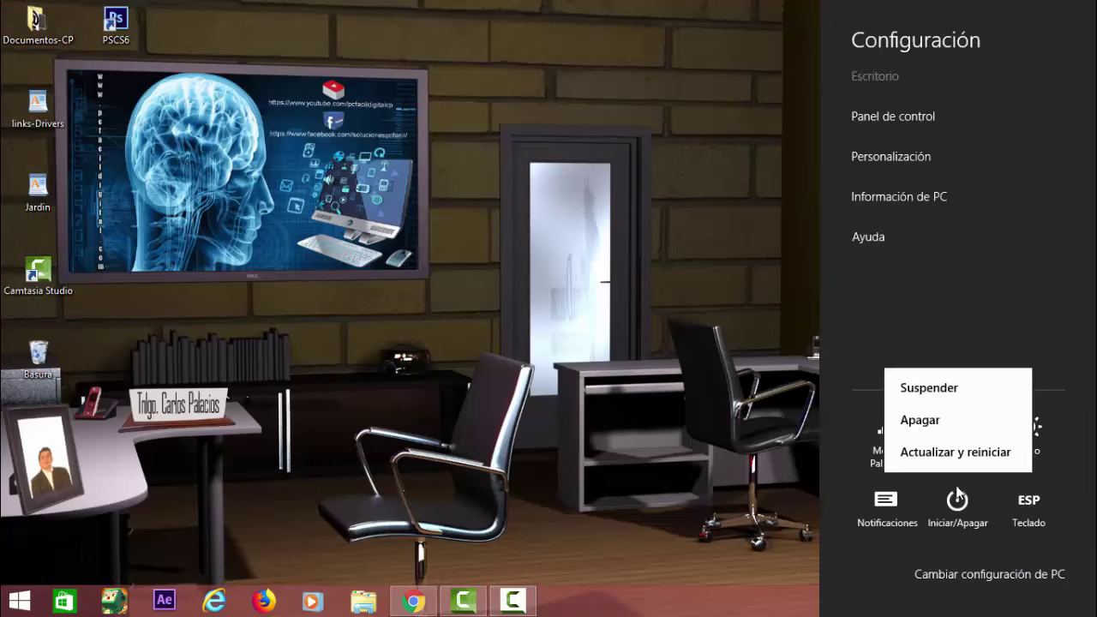
pyautogui.click(967, 506)
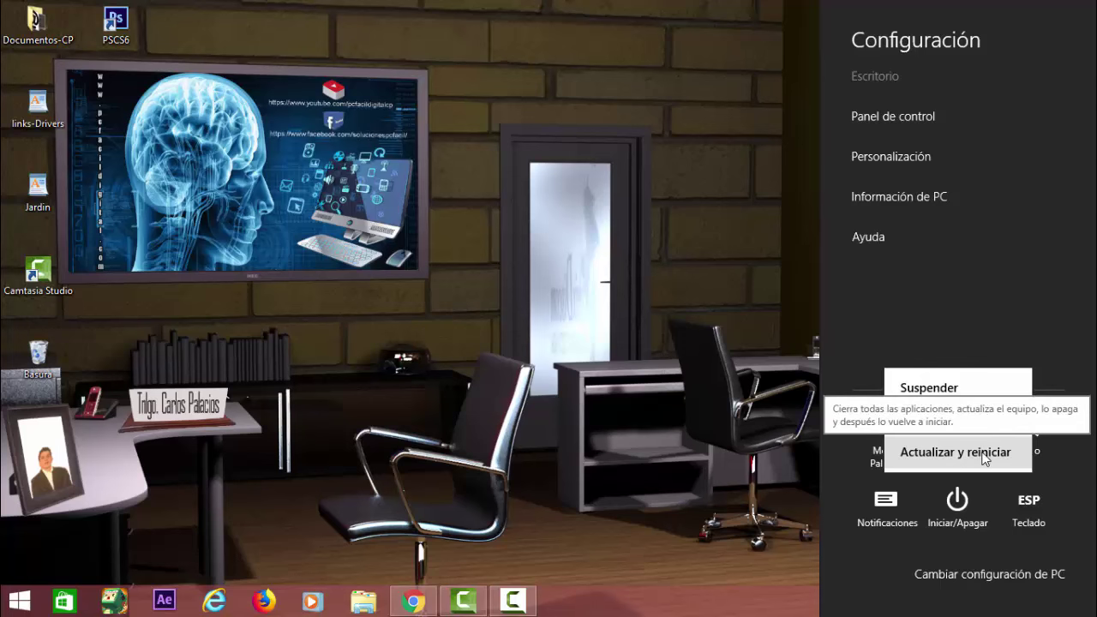
pyautogui.click(632, 444)
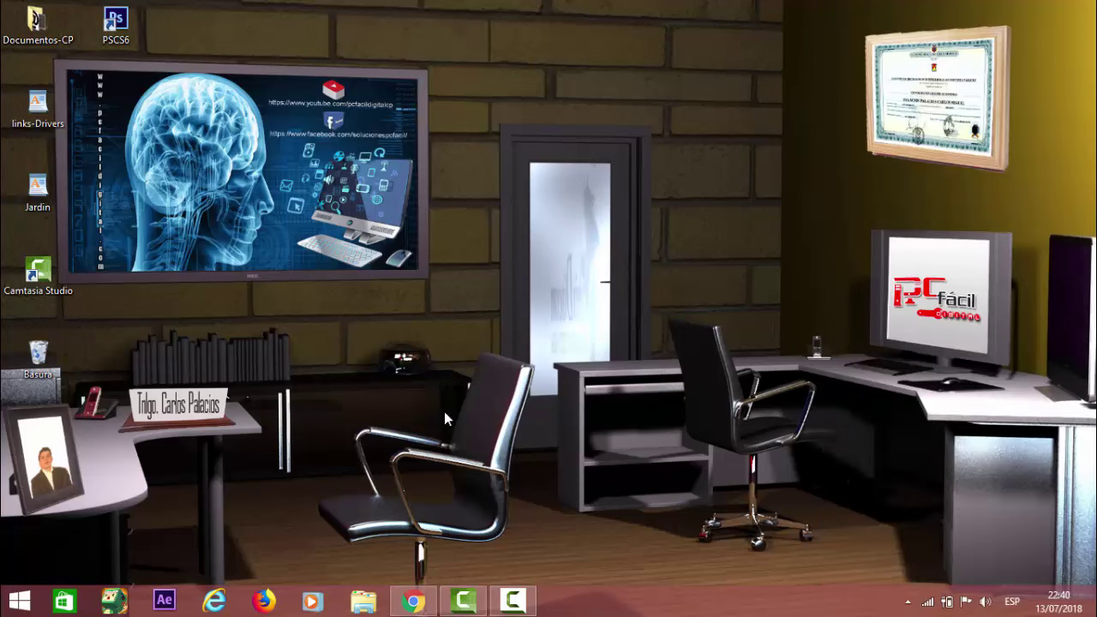
# - Reopen the Administrador de dispositivos through the properties of Este equipo
pyautogui.click(361, 604)
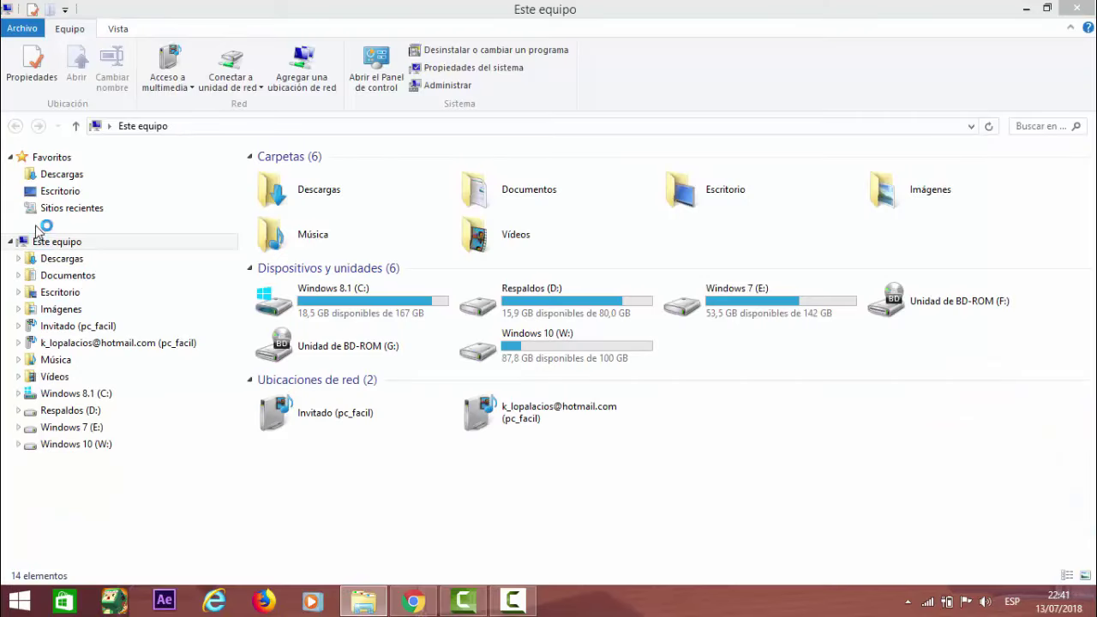
pyautogui.rightClick(49, 243)
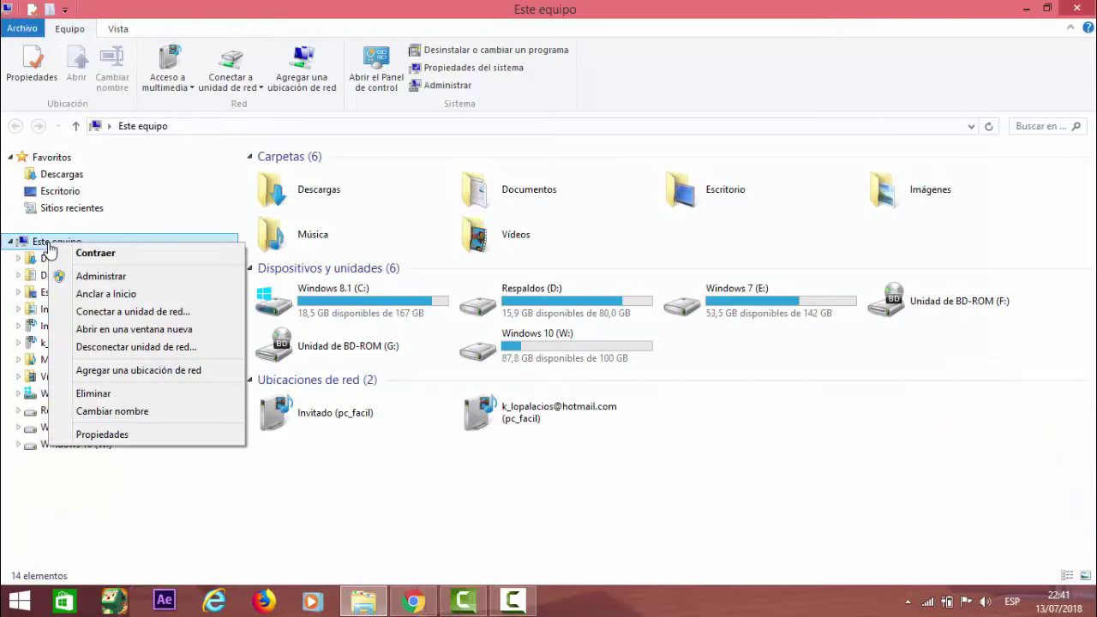
pyautogui.click(103, 435)
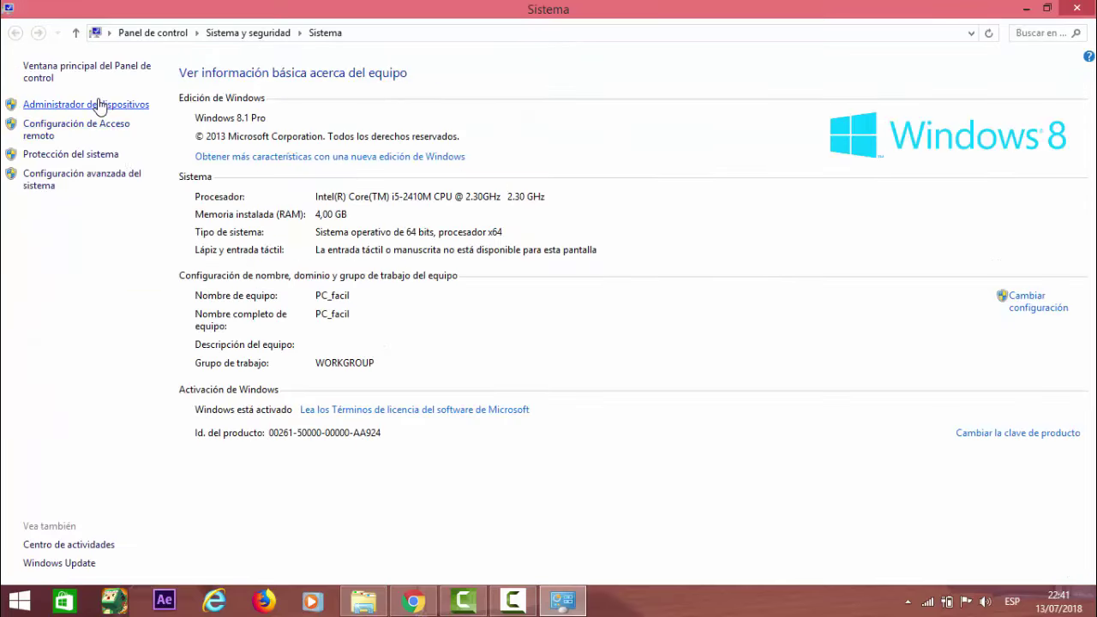
pyautogui.click(99, 105)
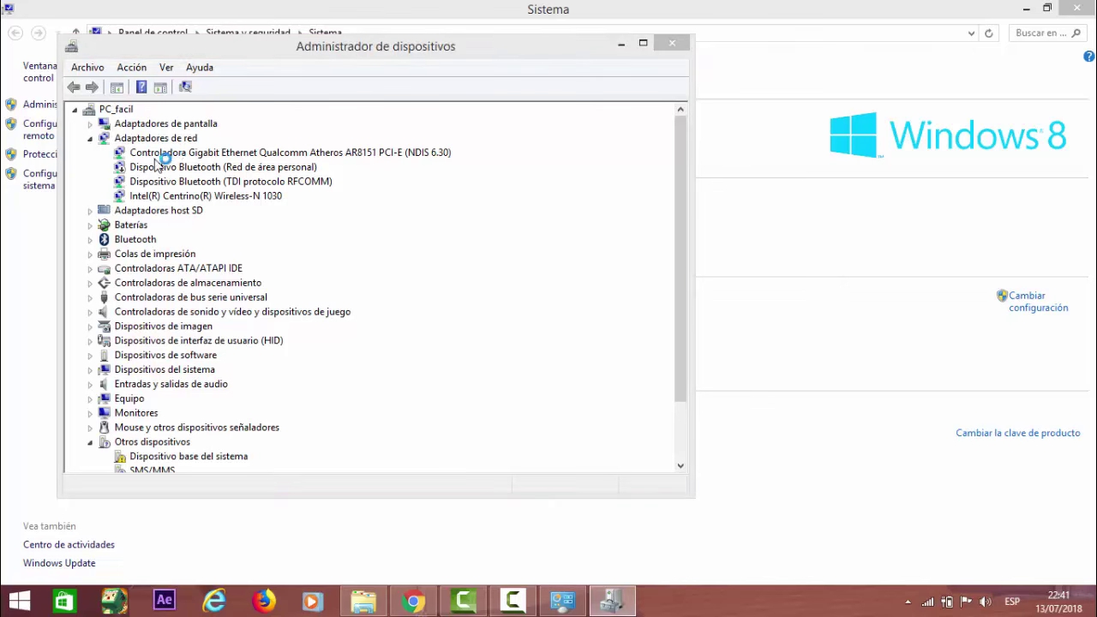
# - Uninstall the Intel(R) Centrino(R) Wireless-N 1030 network adapter and confirm the removal
pyautogui.click(157, 199)
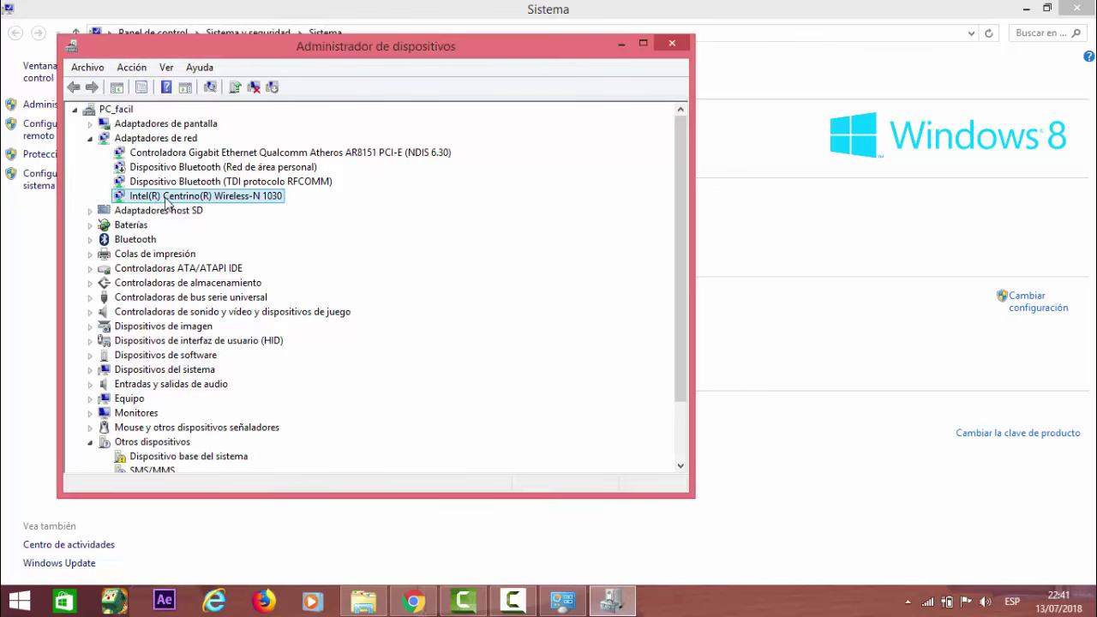
pyautogui.rightClick(195, 200)
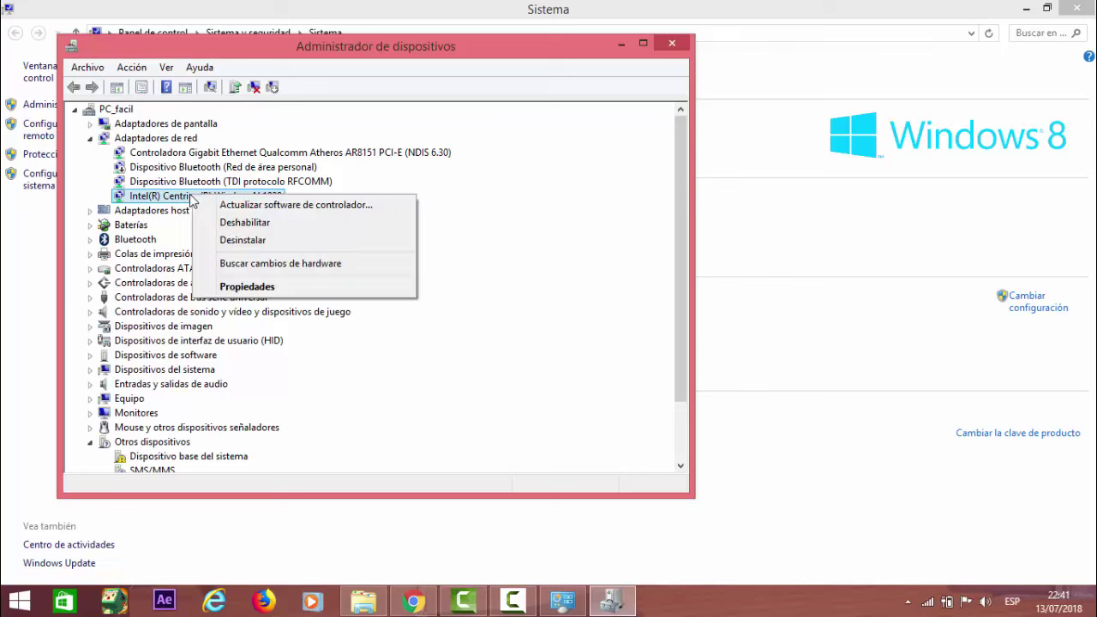
pyautogui.click(279, 244)
pyautogui.click(573, 363)
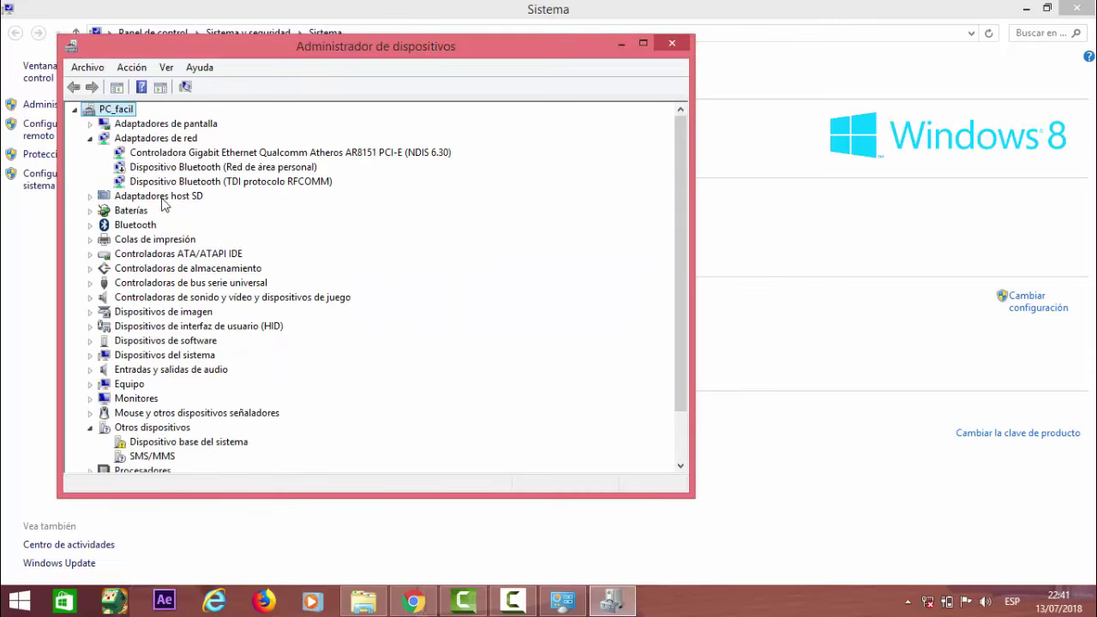
# - Scan for hardware changes to reinstall the wireless adapter under Adaptadores de red, and select the adapter
pyautogui.click(131, 139)
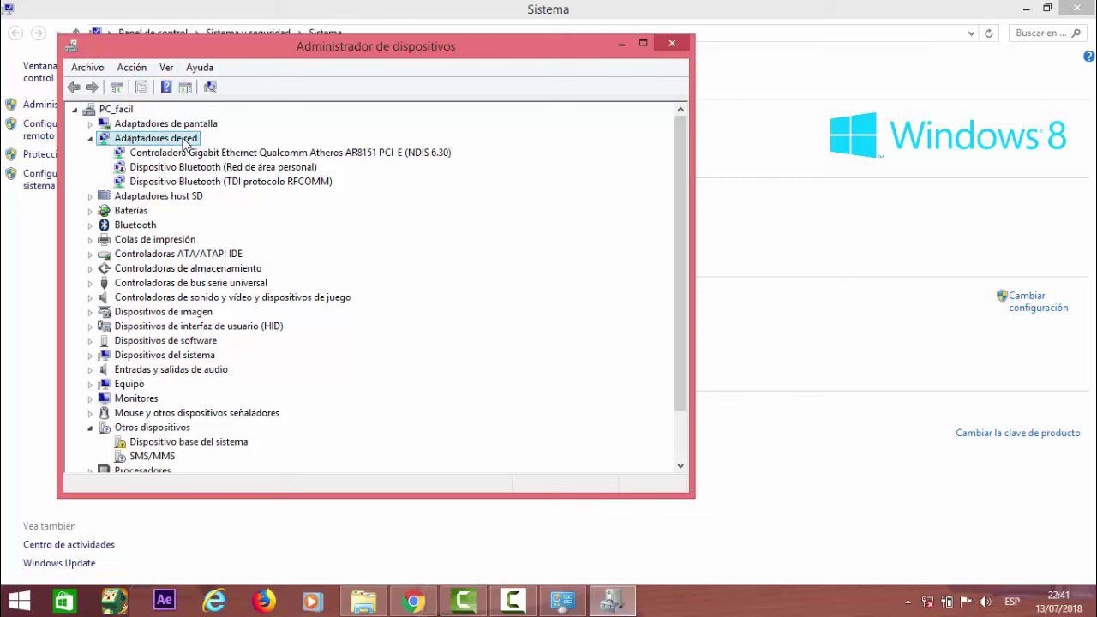
pyautogui.click(210, 88)
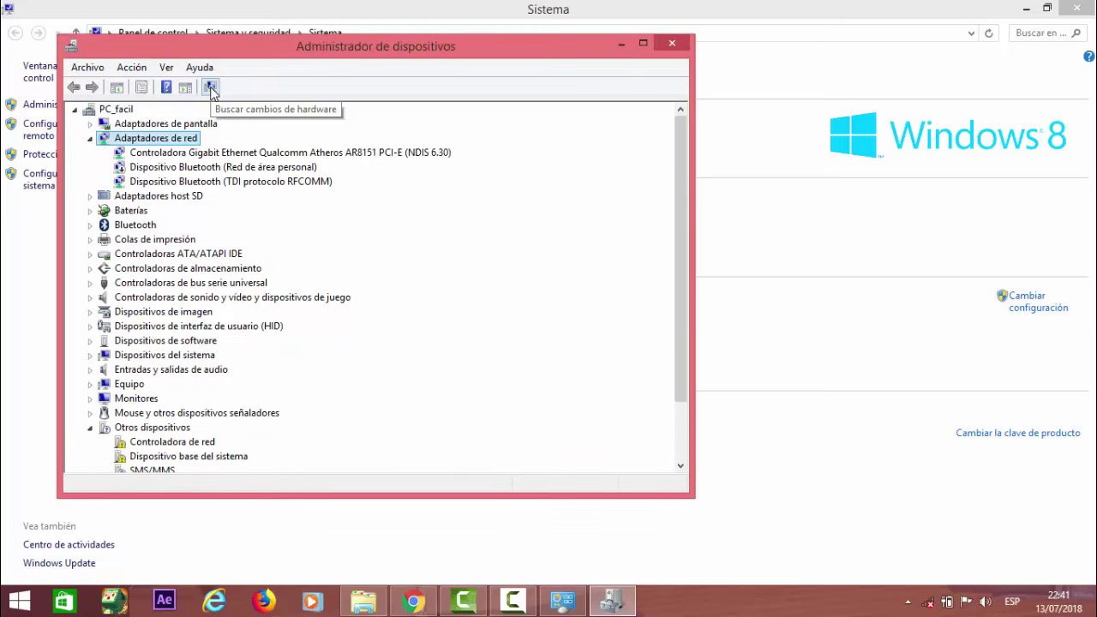
pyautogui.click(211, 88)
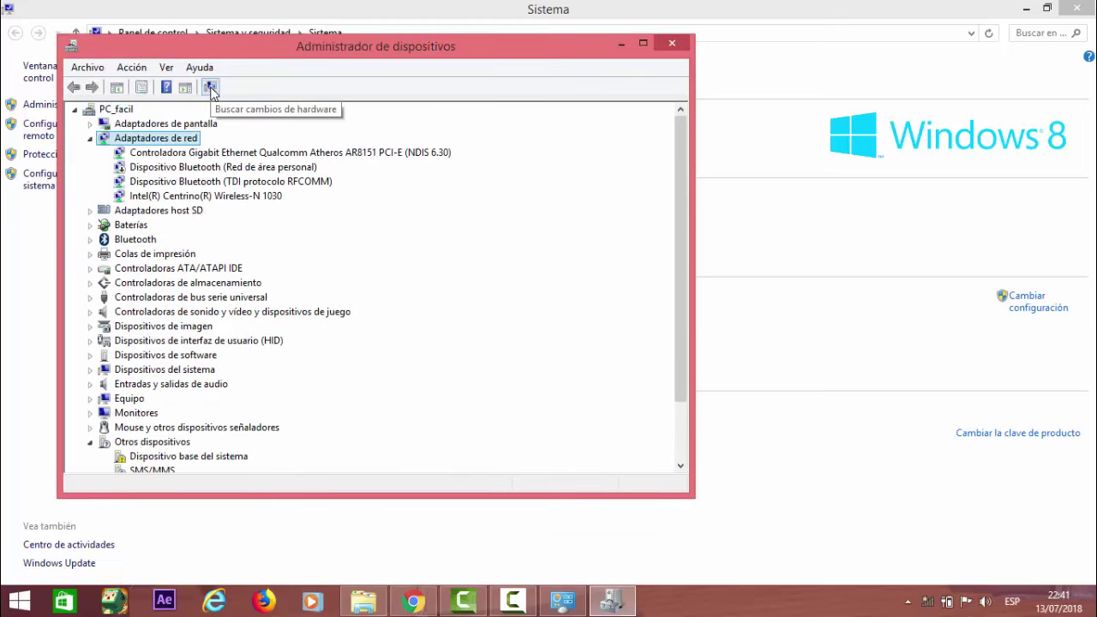
pyautogui.click(175, 198)
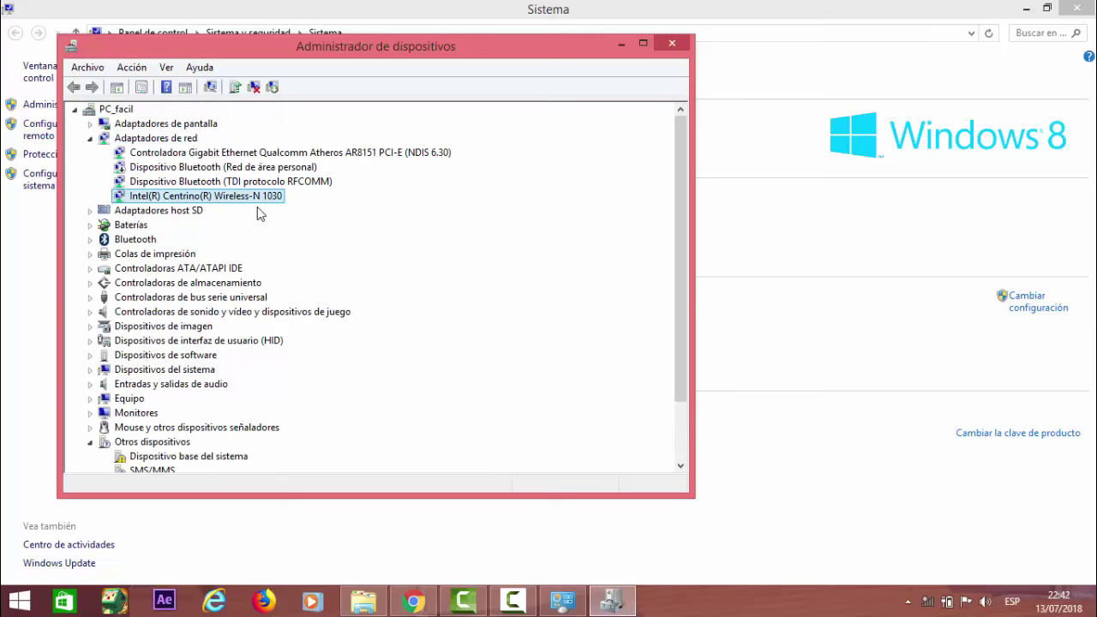
# - Connect to the second Wi-Fi network listed under Redes with Conectarse automáticamente enabled, entering its network security key
pyautogui.click(927, 601)
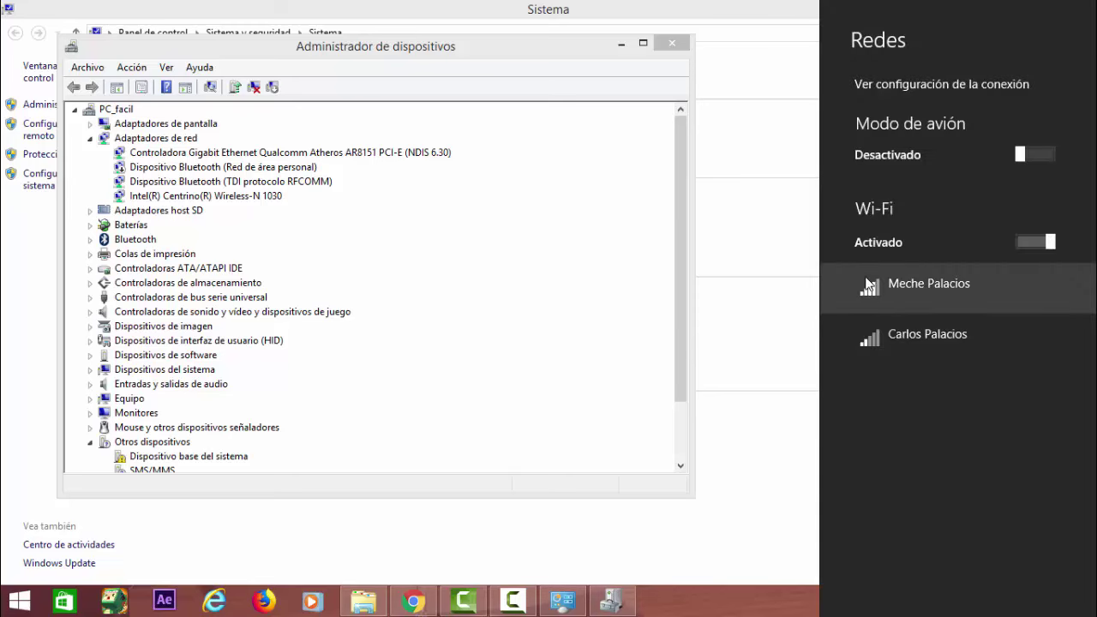
pyautogui.click(923, 333)
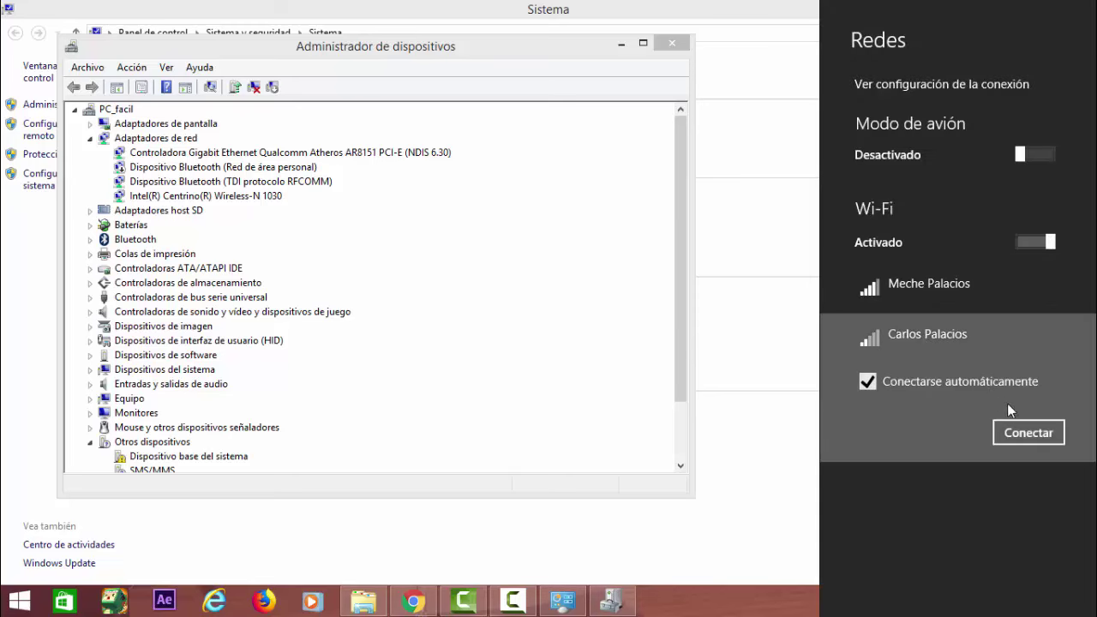
pyautogui.click(1022, 433)
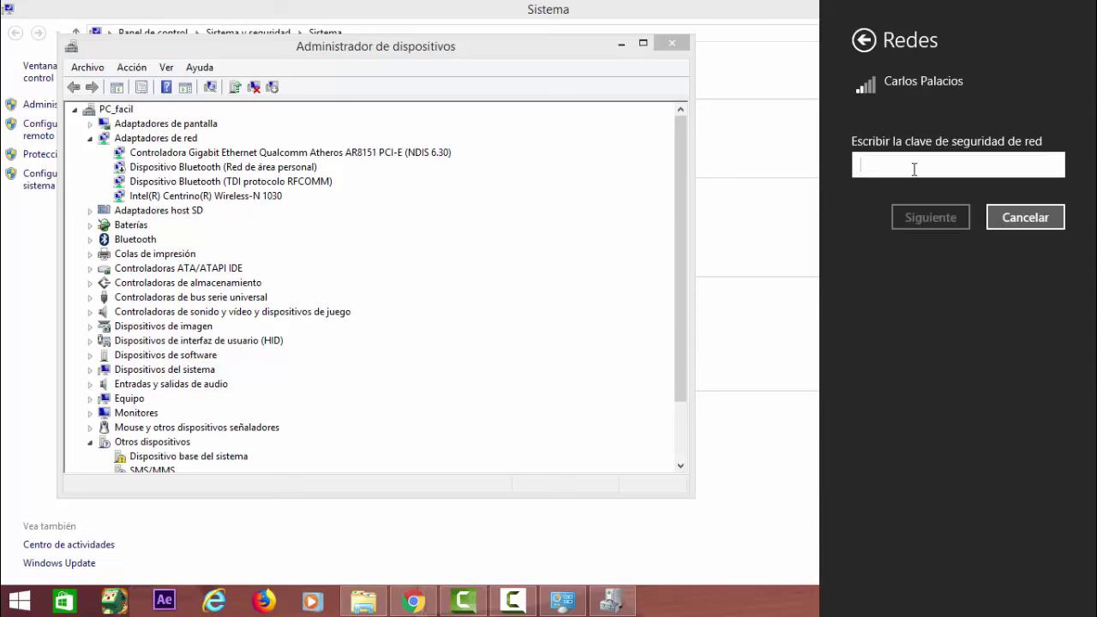
pyautogui.write('•••')
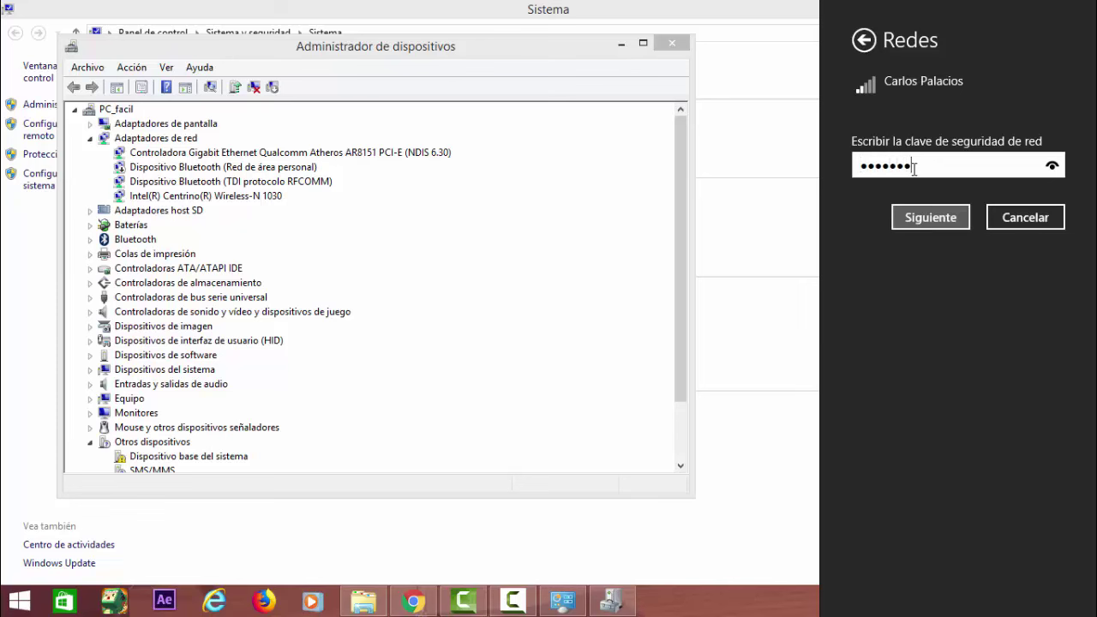
pyautogui.click(933, 218)
pyautogui.click(945, 305)
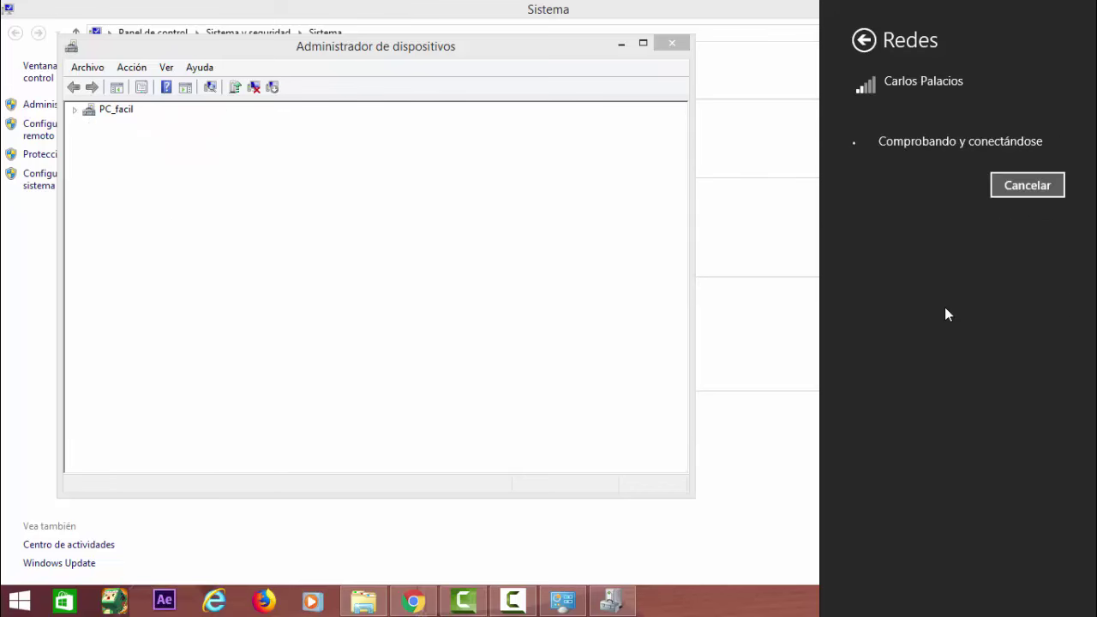
pyautogui.click(82, 172)
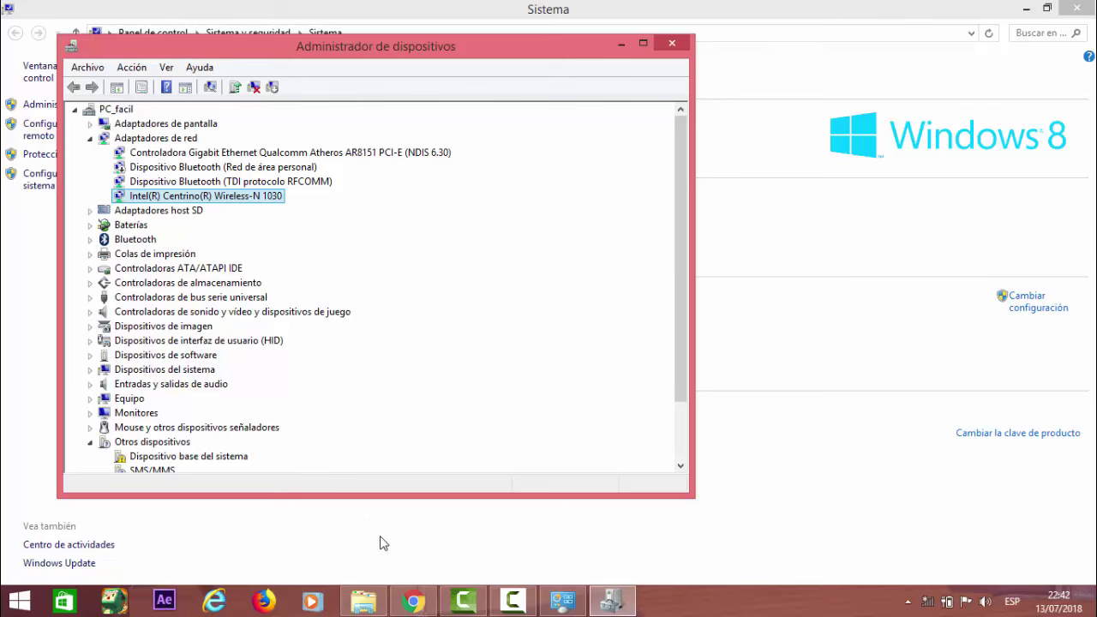
# - Switch to Chrome and browse the PC fácil Digital channel's uploaded videos for the one on solving WIFI y ETHERNET connection problems
pyautogui.click(412, 602)
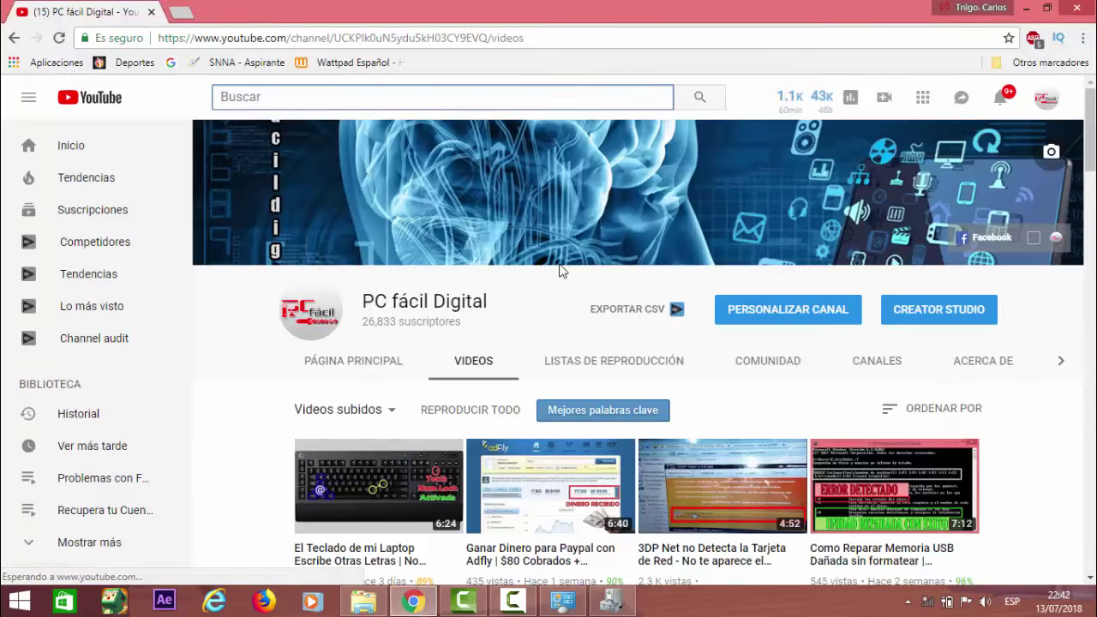
pyautogui.scroll(-2, 1091, 189)
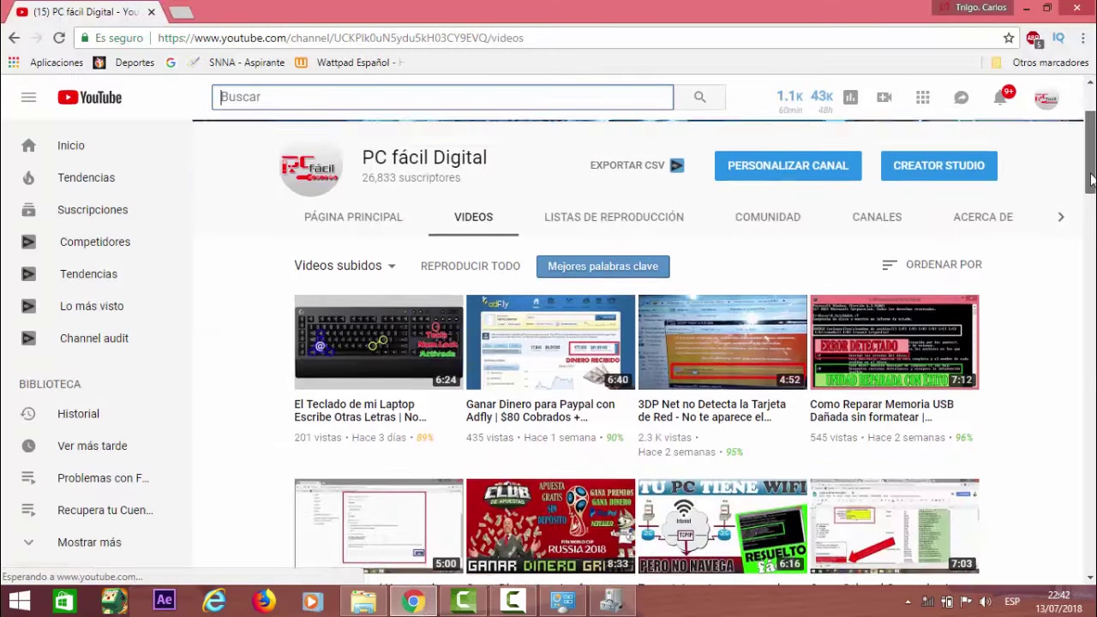
pyautogui.scroll(-7, 1092, 199)
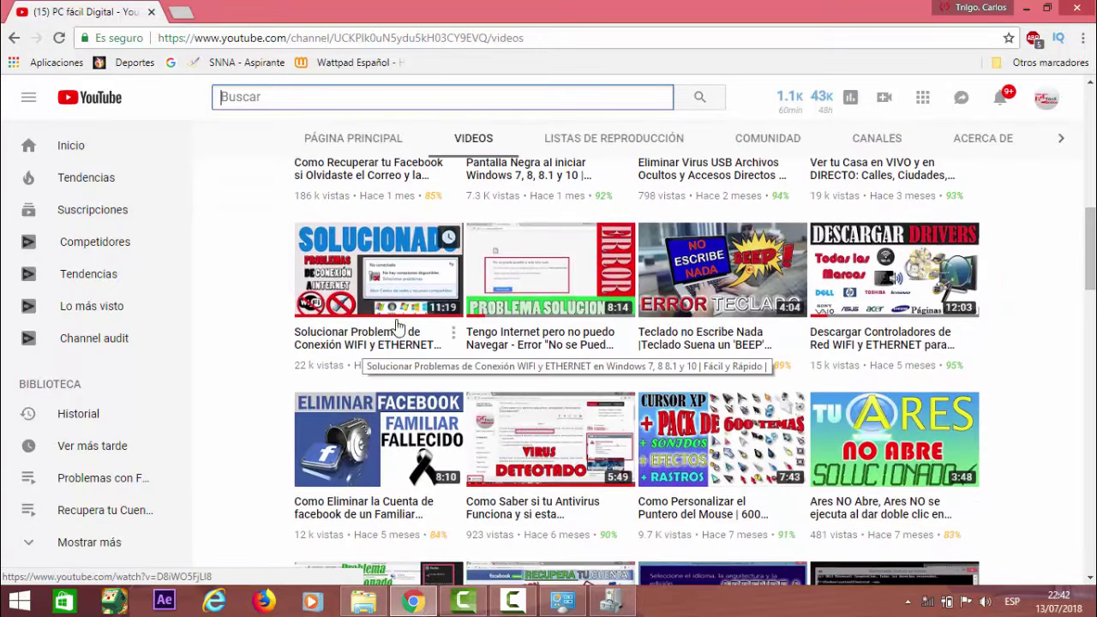
pyautogui.click(514, 417)
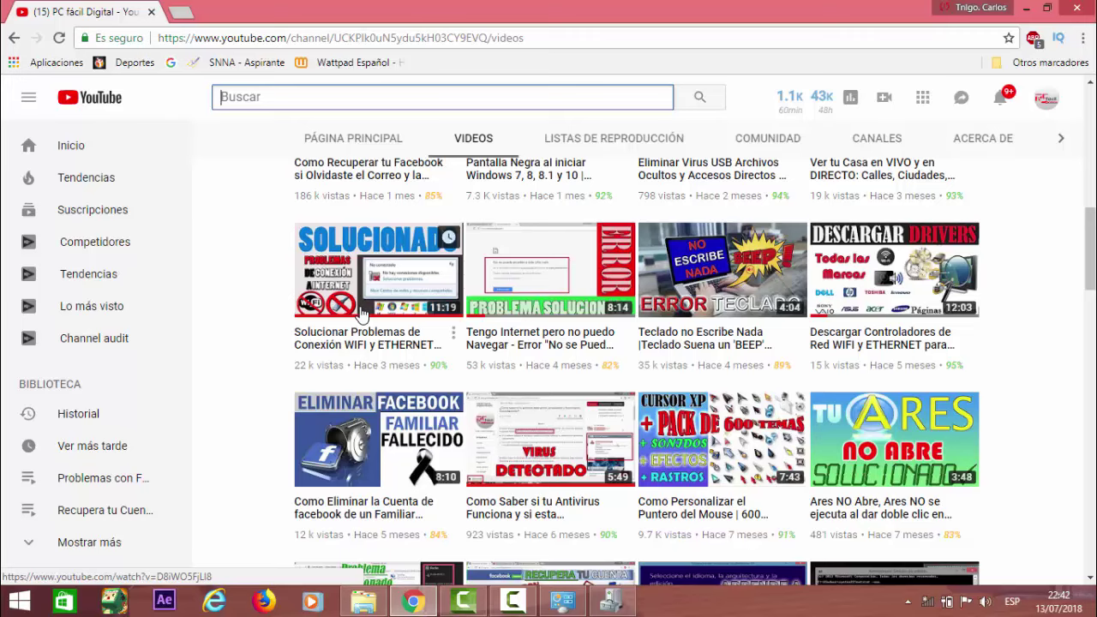